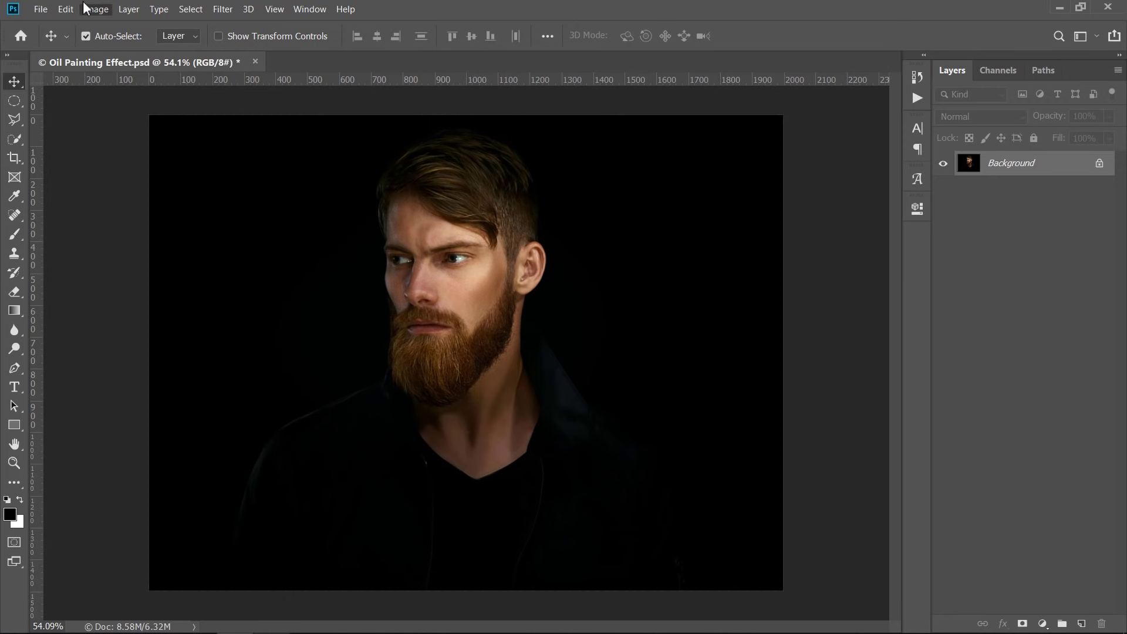
Check the document height in Image Size and close it without changes
left_click(85, 8)
left_click(113, 108)
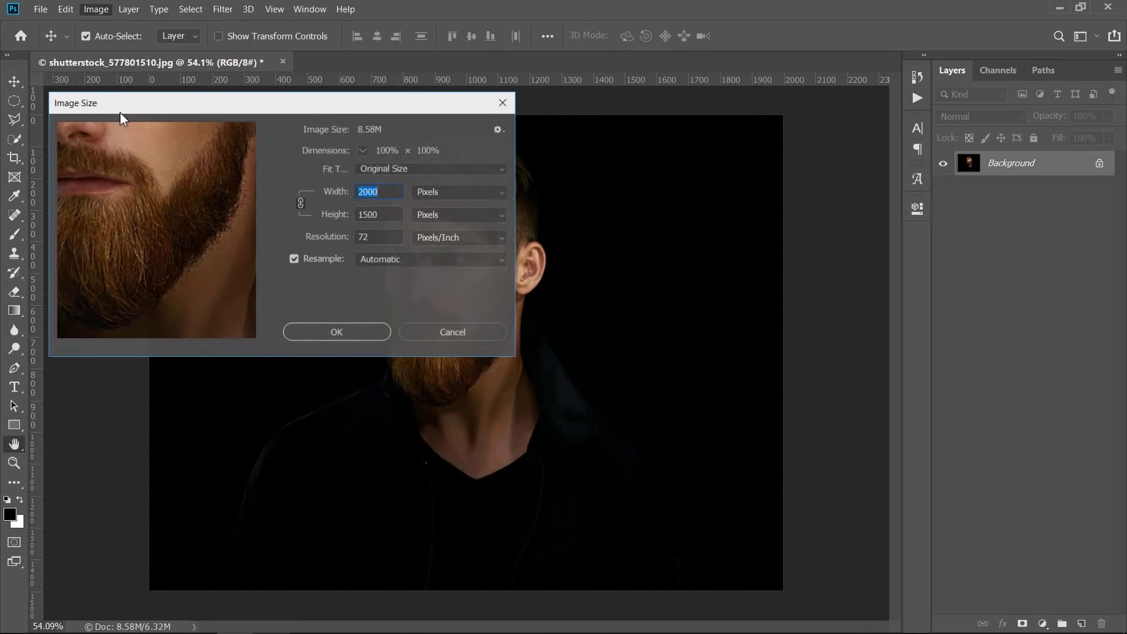
left_click(385, 215)
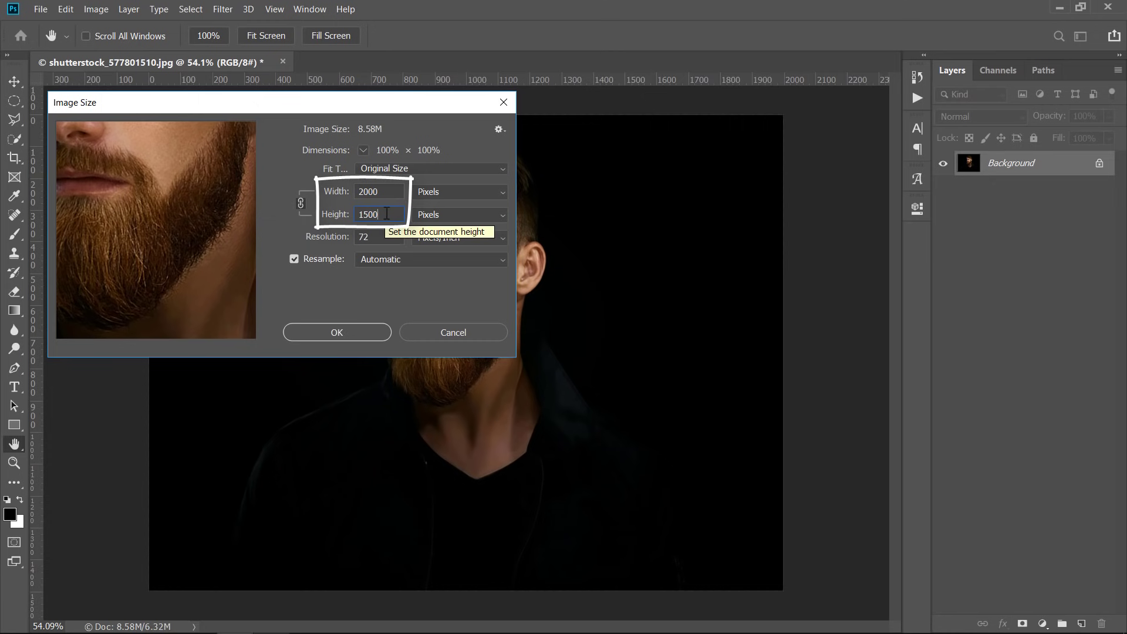
left_click(453, 332)
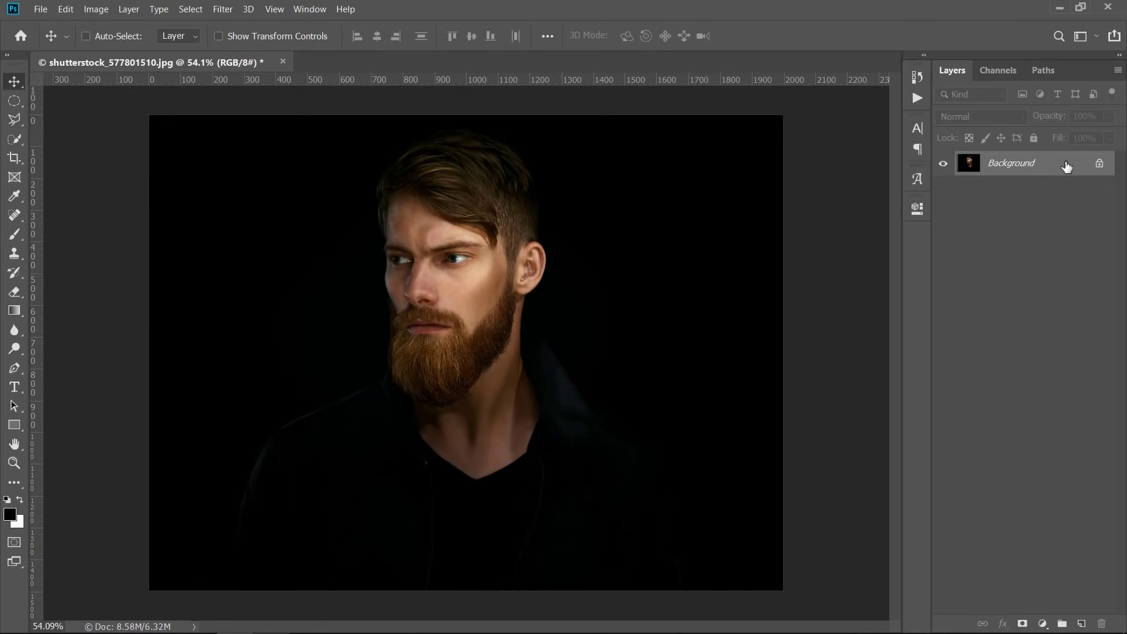
Duplicate the portrait to Layer 1 and apply Shadows/Highlights with 27% shadows, 0% highlights
key("ctrl+j")
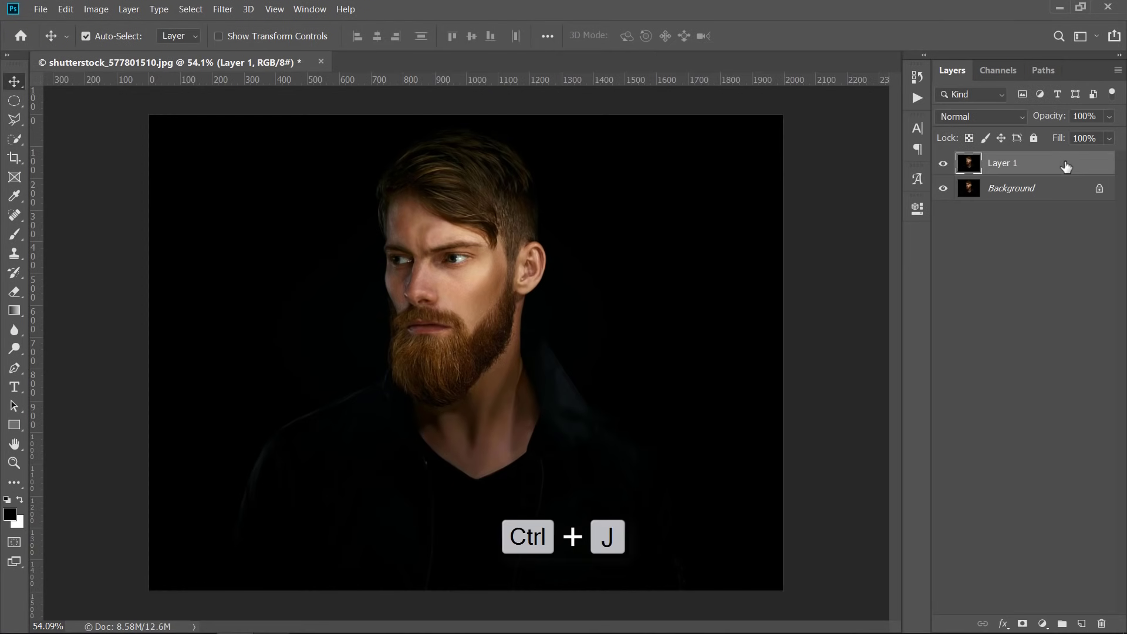
left_click(94, 9)
mouse_move(111, 45)
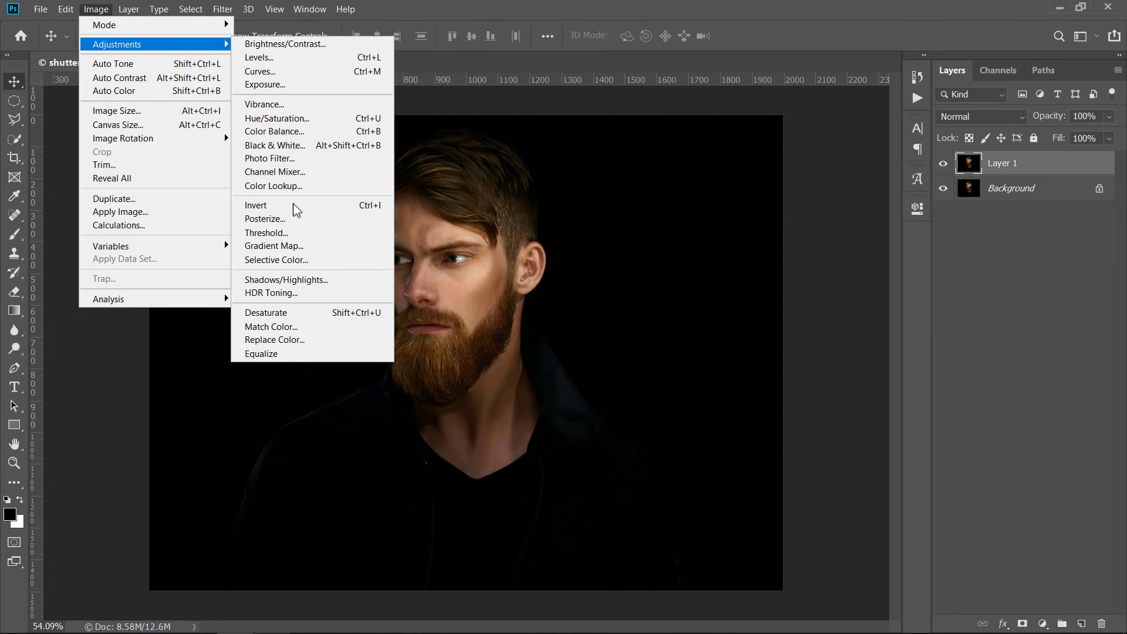
left_click(310, 281)
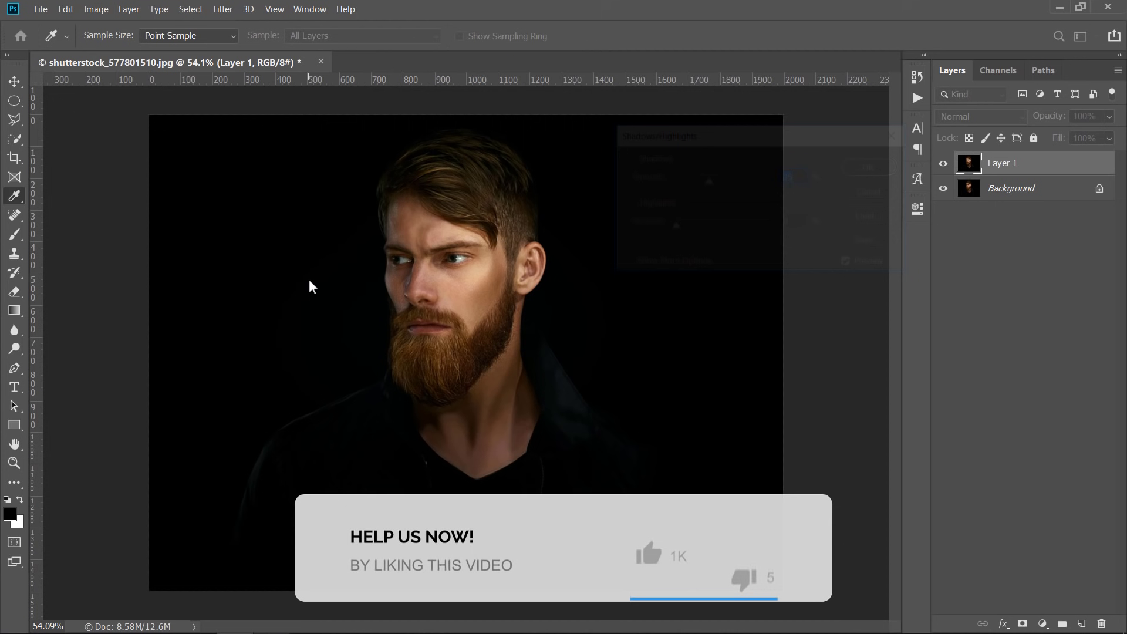
left_click_drag(703, 181, 640, 181)
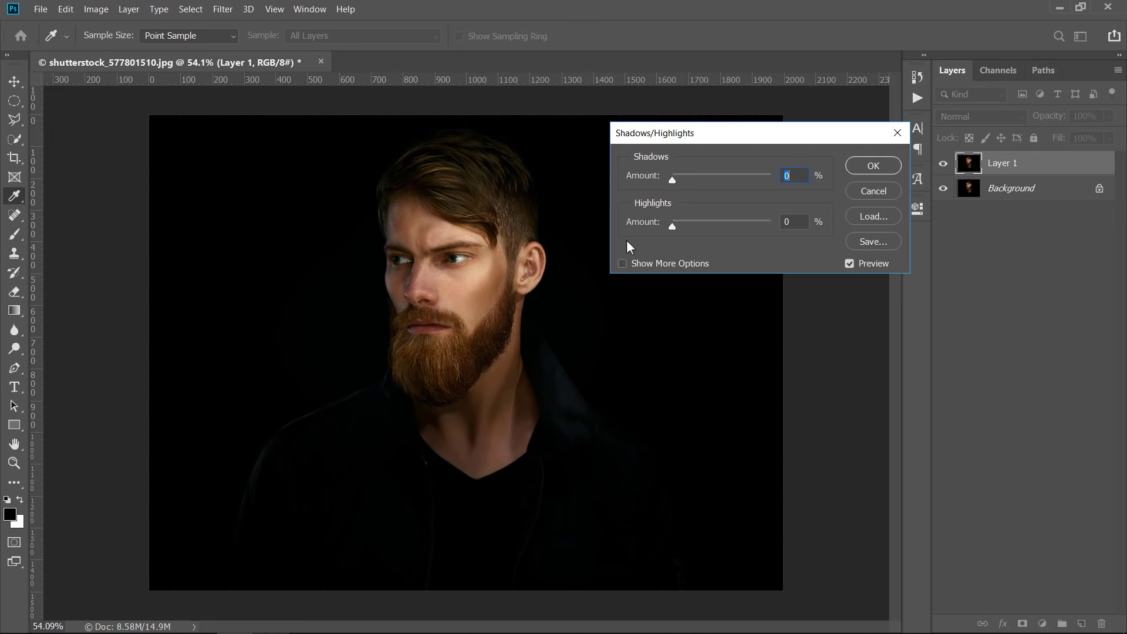
mouse_move(671, 227)
left_mouse_down()
mouse_move(784, 222)
mouse_move(660, 238)
left_mouse_up()
left_click_drag(672, 182, 700, 181)
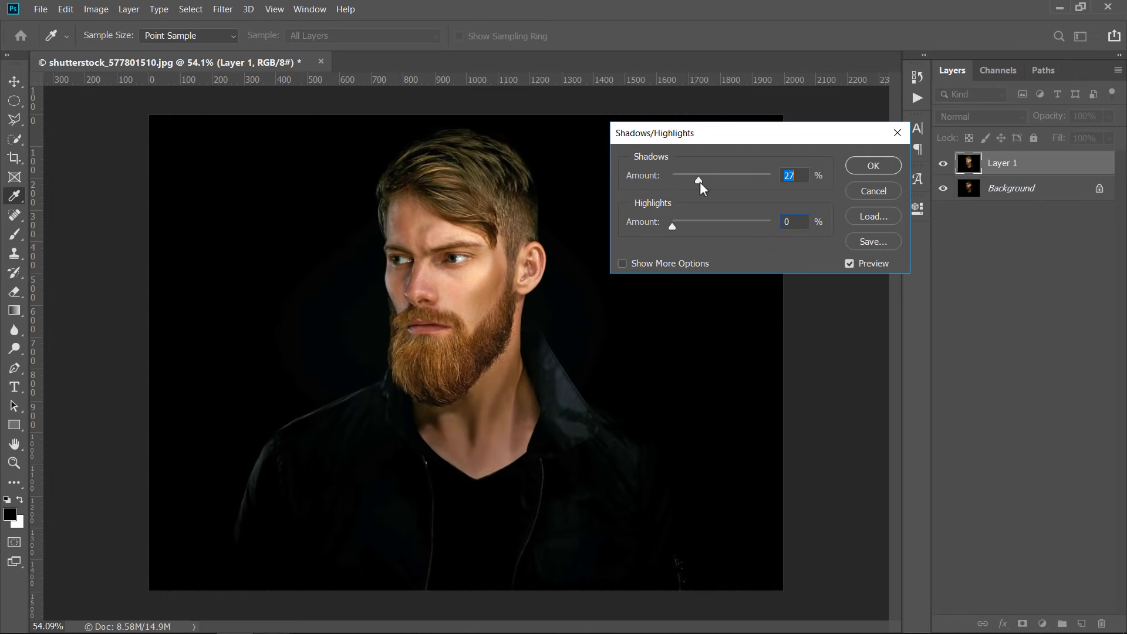
left_click(871, 166)
Apply Levels to Layer 1 with black input 6 and white input 228
key("v")
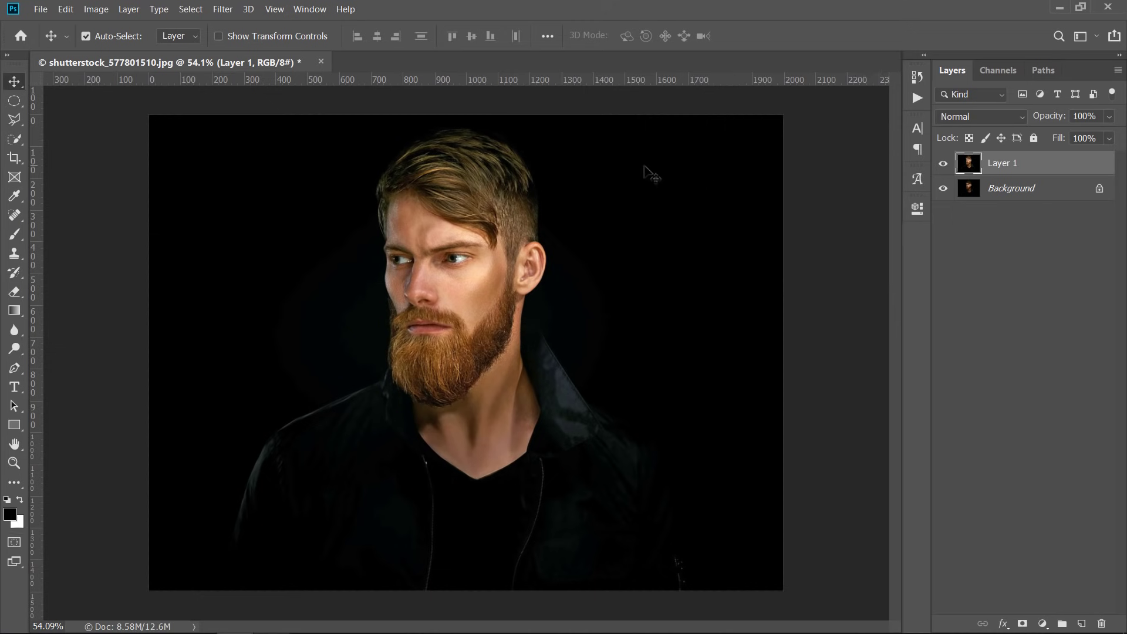
left_click(95, 9)
mouse_move(153, 44)
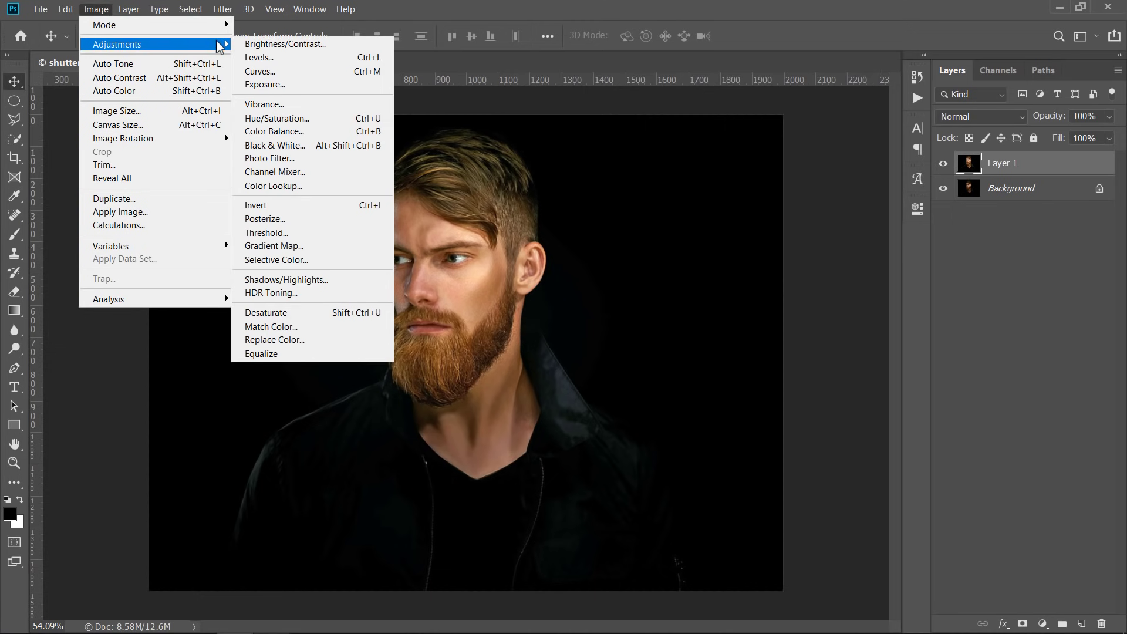
left_click(256, 57)
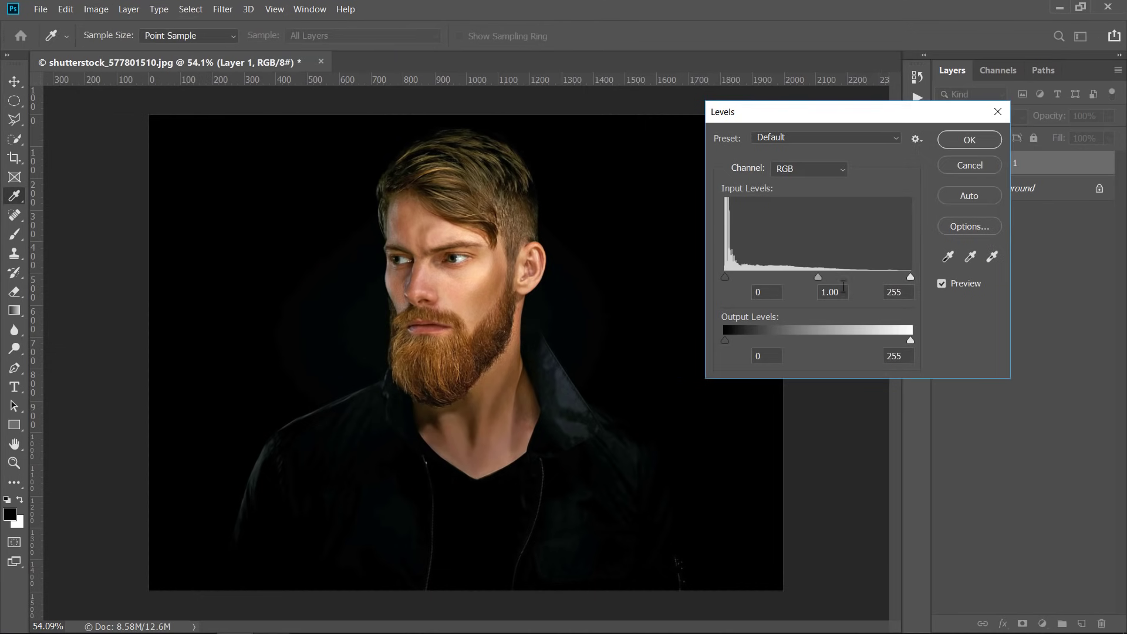
left_click_drag(912, 277, 891, 278)
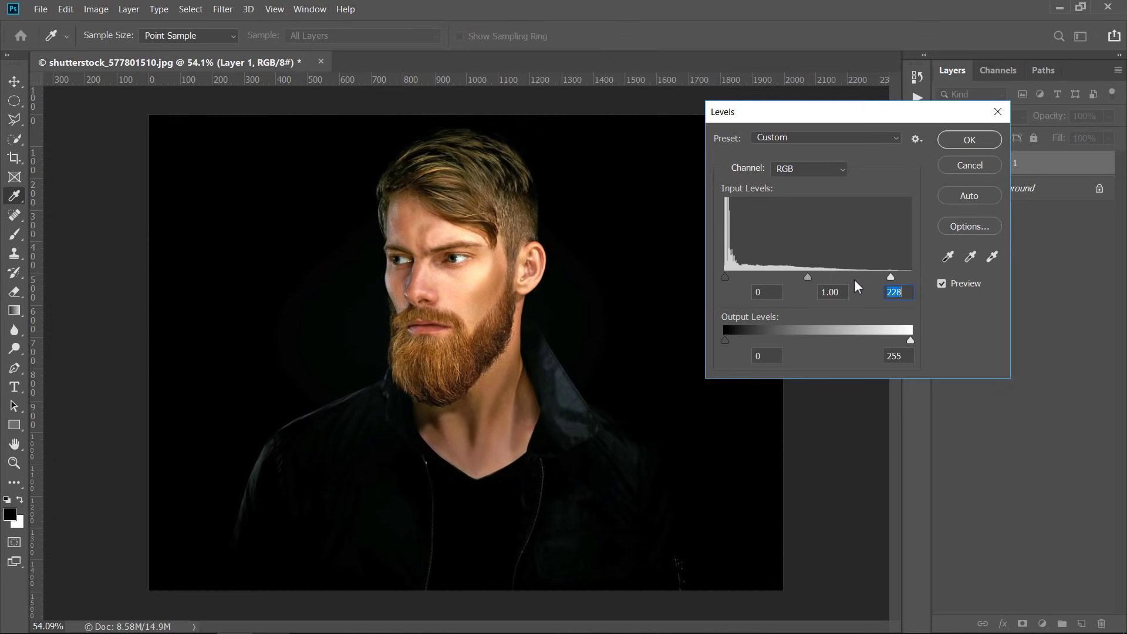
left_click_drag(726, 277, 729, 274)
left_click(959, 138)
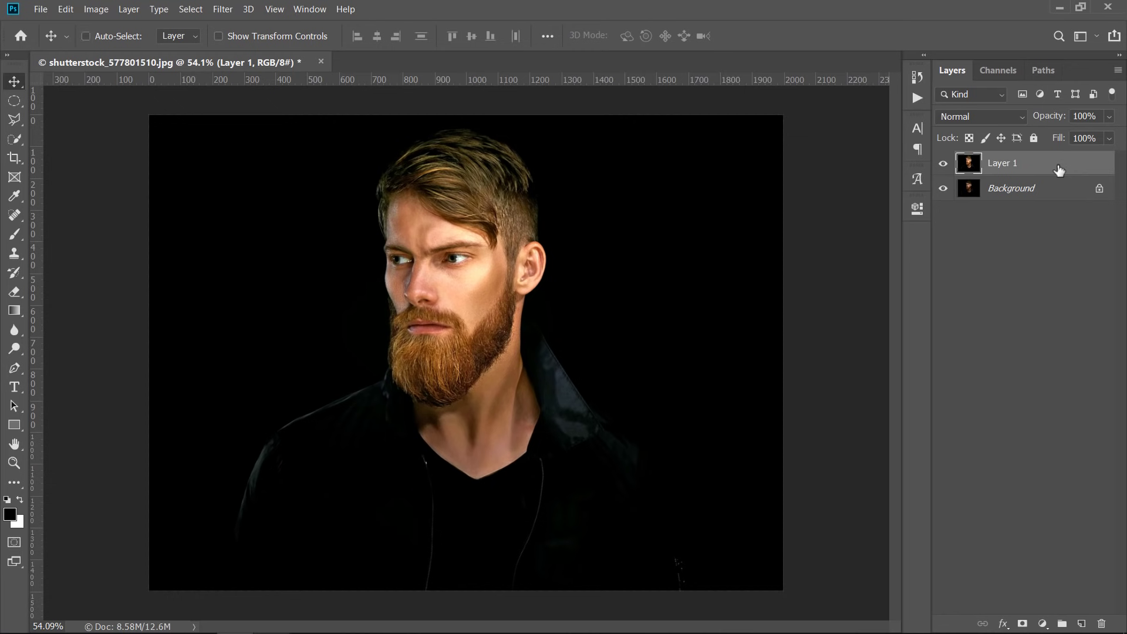
Duplicate Layer 1, apply High Pass at radius 2.0, and set the copy to Overlay
key("ctrl+j")
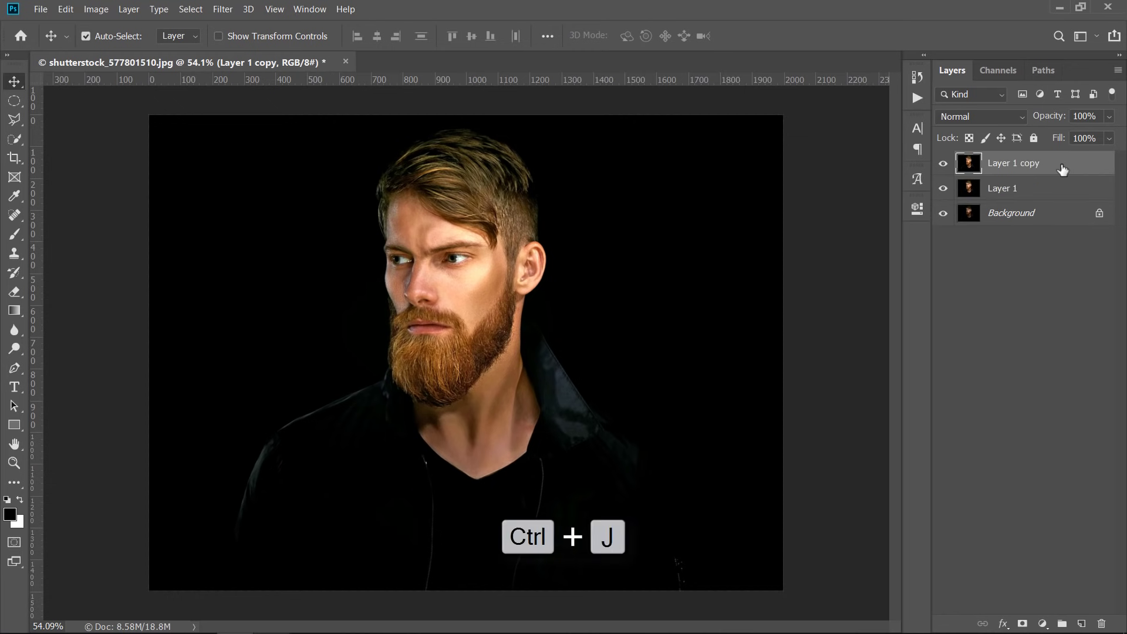
left_click(228, 10)
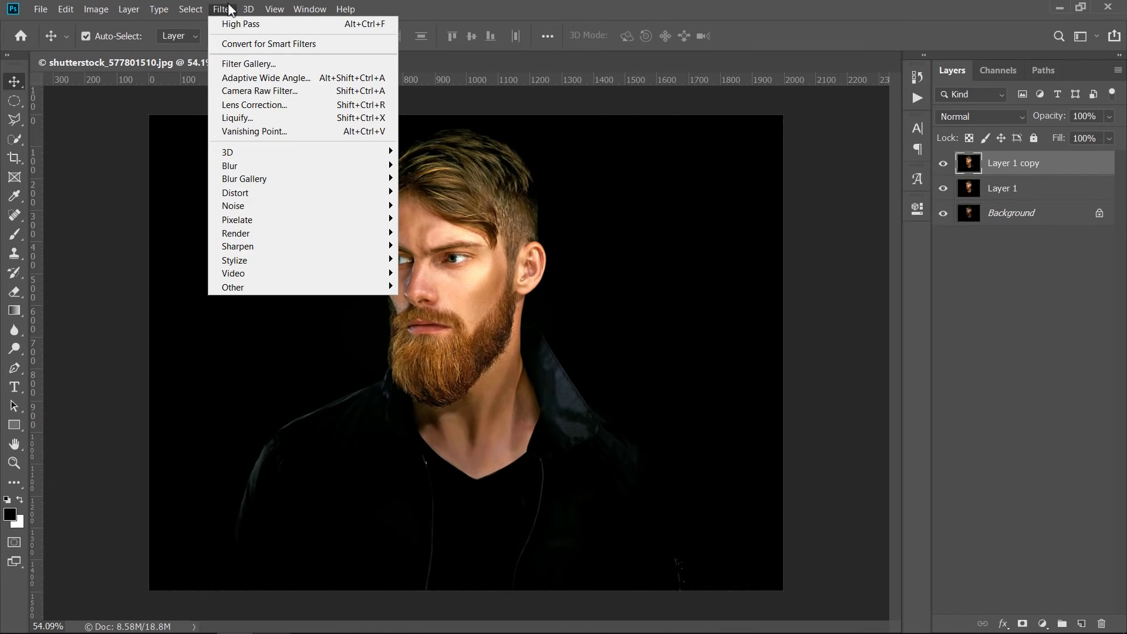
mouse_move(330, 287)
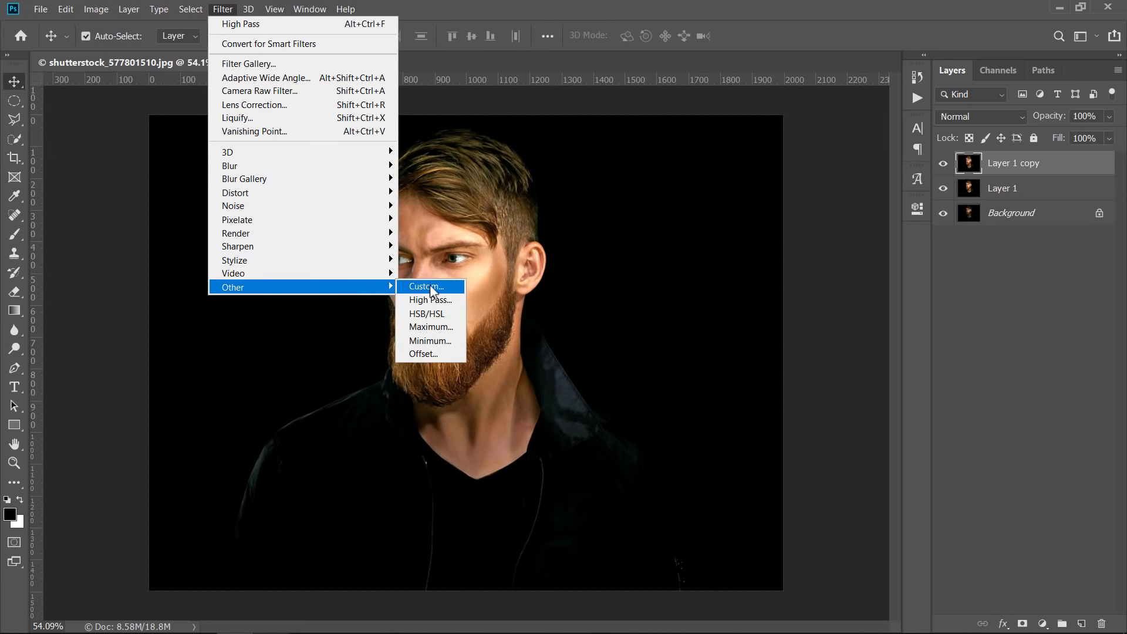
left_click(437, 299)
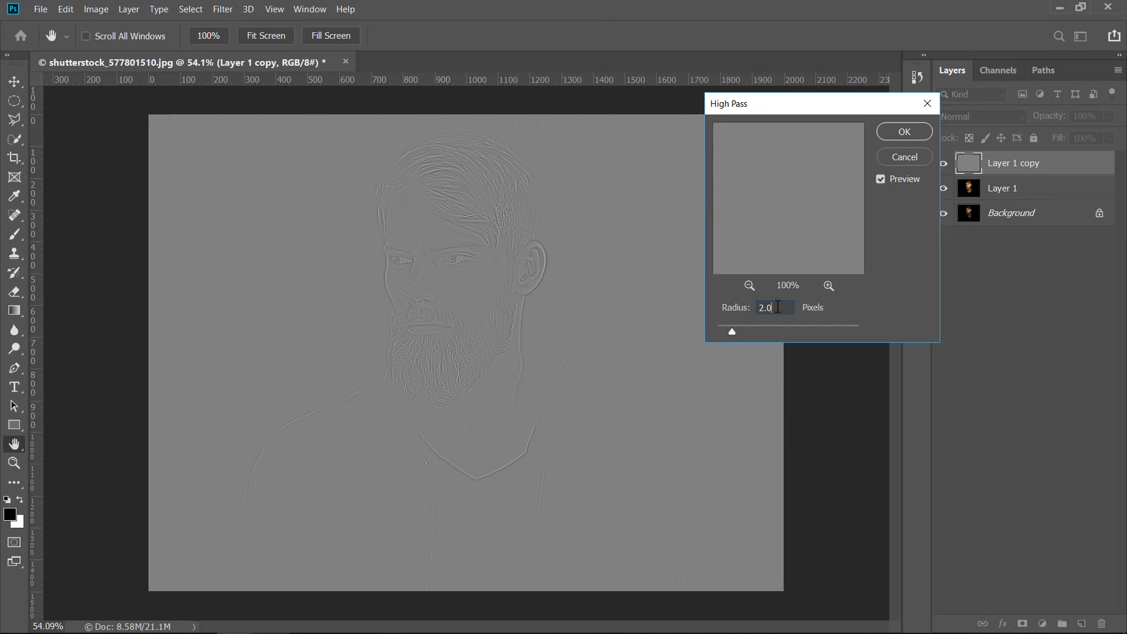
left_click(887, 133)
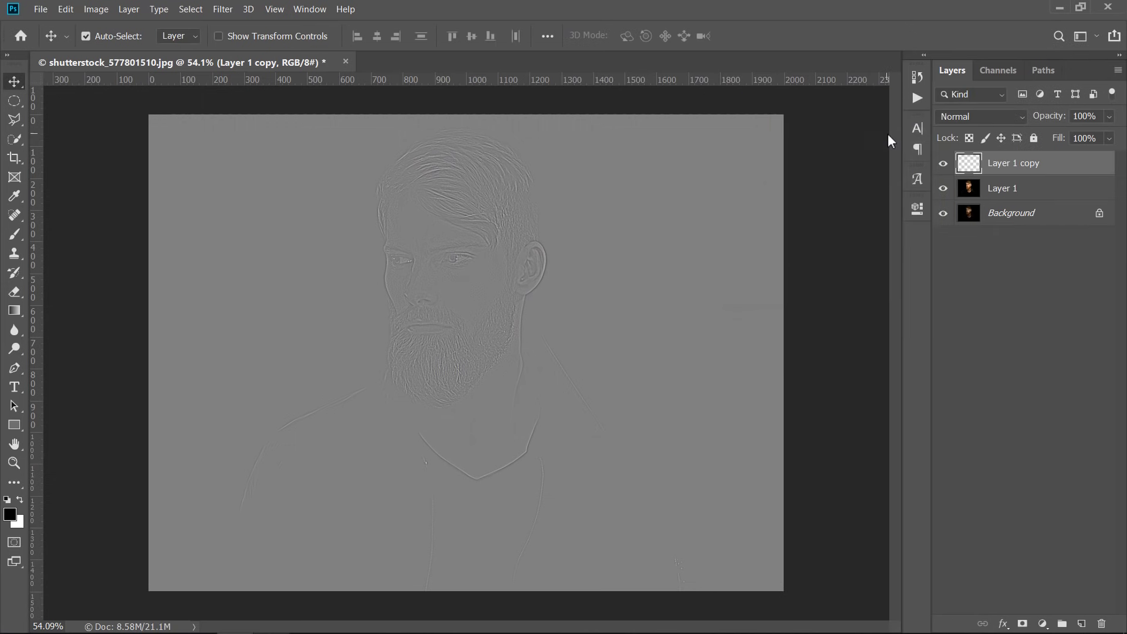
left_click(966, 117)
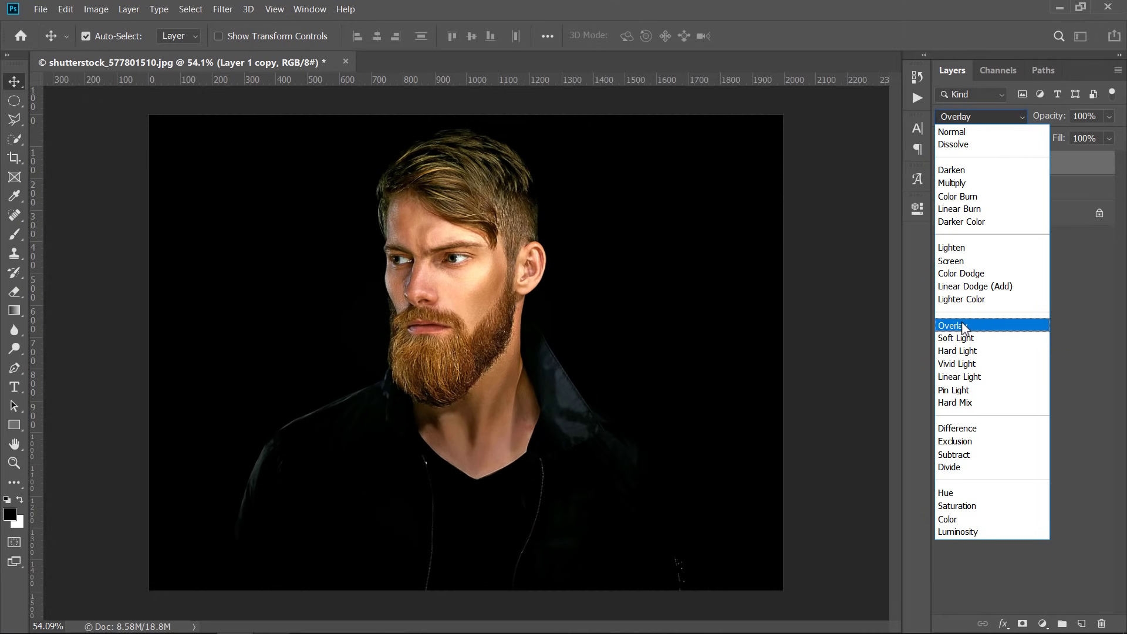
left_click(963, 326)
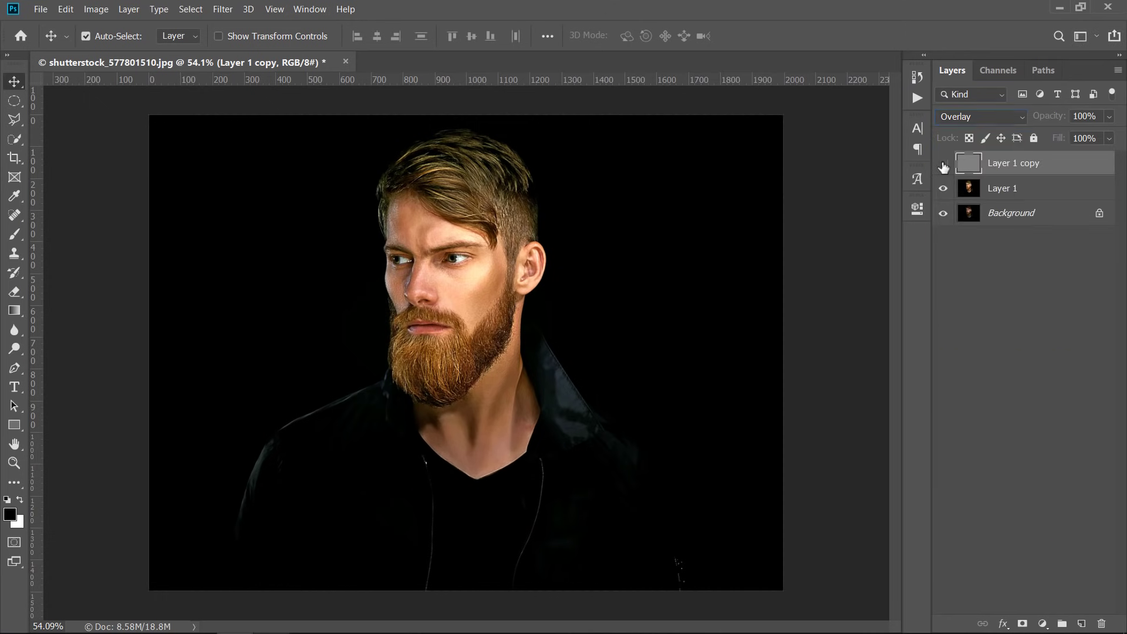
Merge the Overlay High Pass copy together with Layer 1
scroll(555, 262, "up", 5)
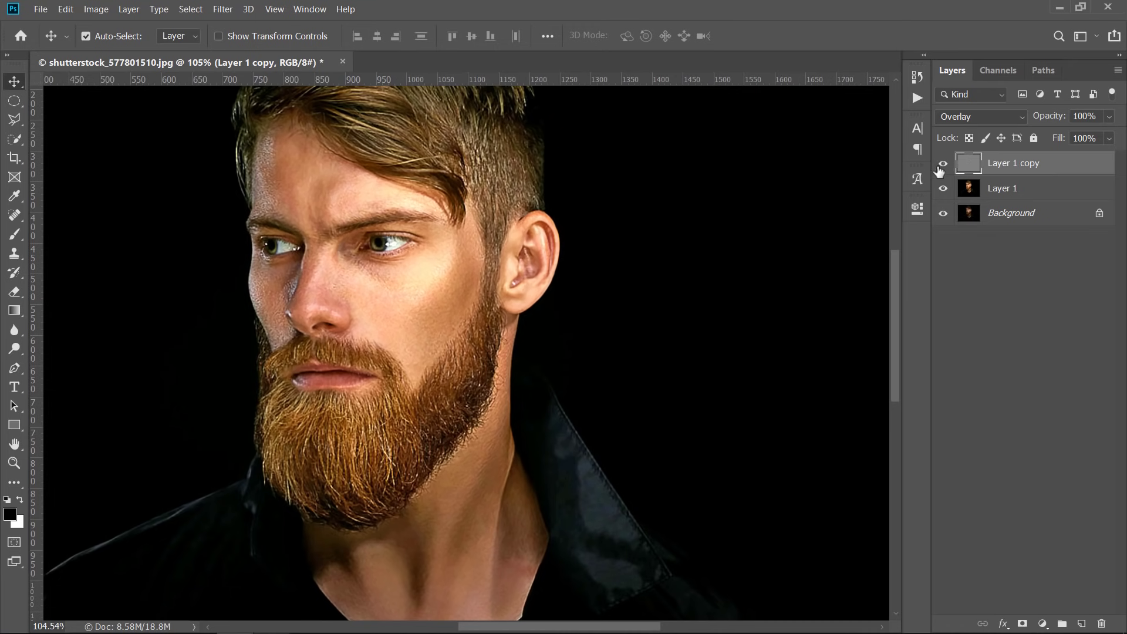
scroll(702, 269, "down", 4)
left_click(1039, 199, "shift")
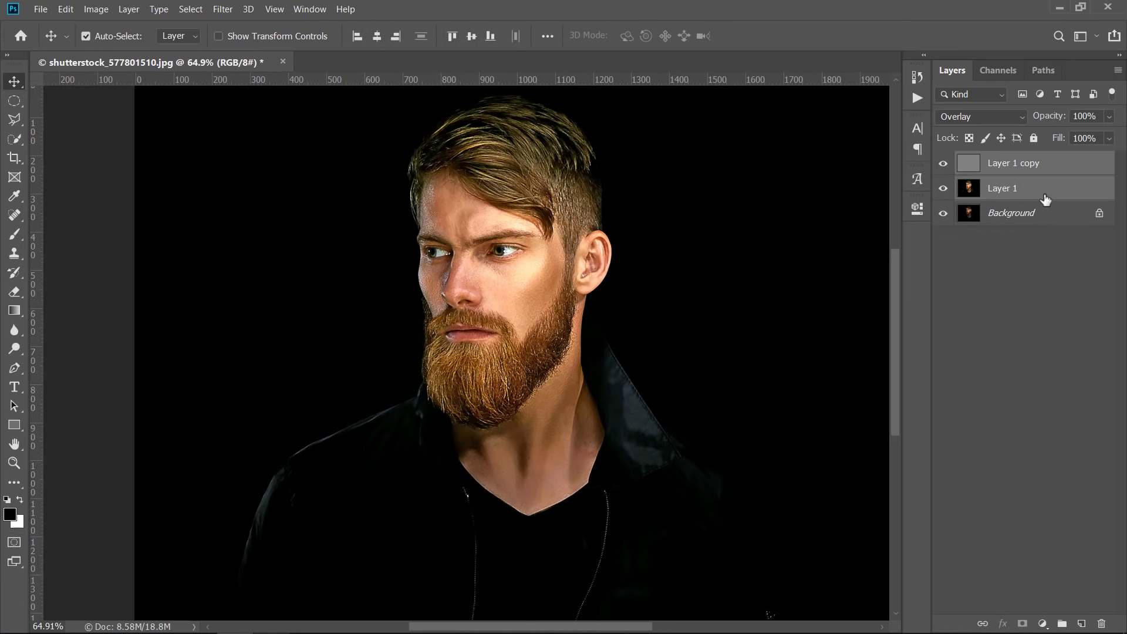
right_click(1045, 199)
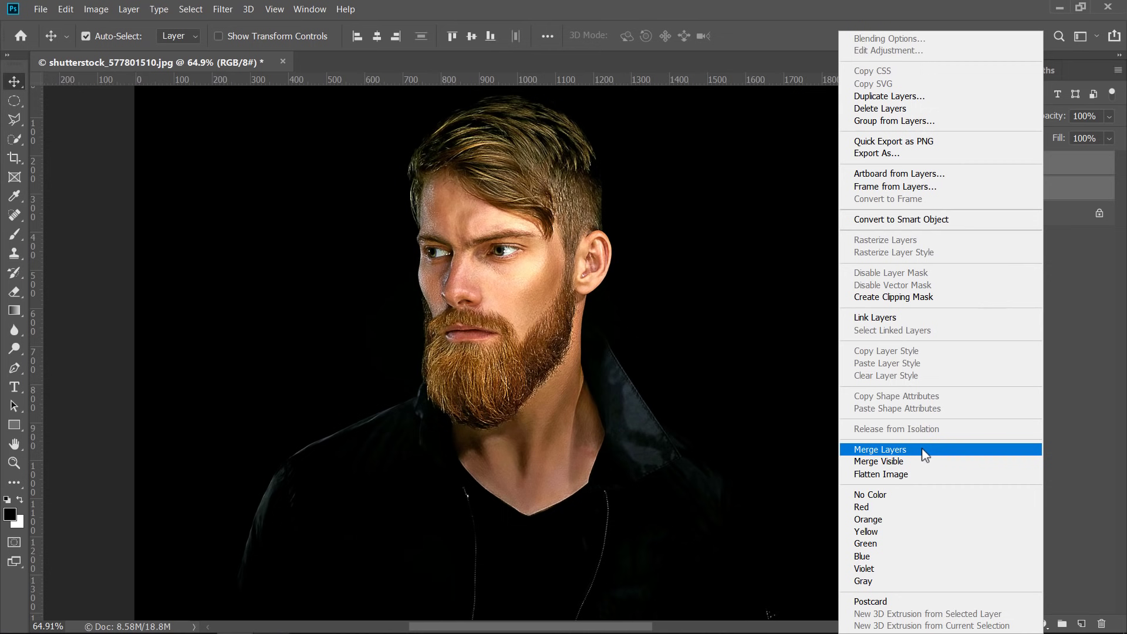
left_click(921, 450)
scroll(698, 400, "down", 2)
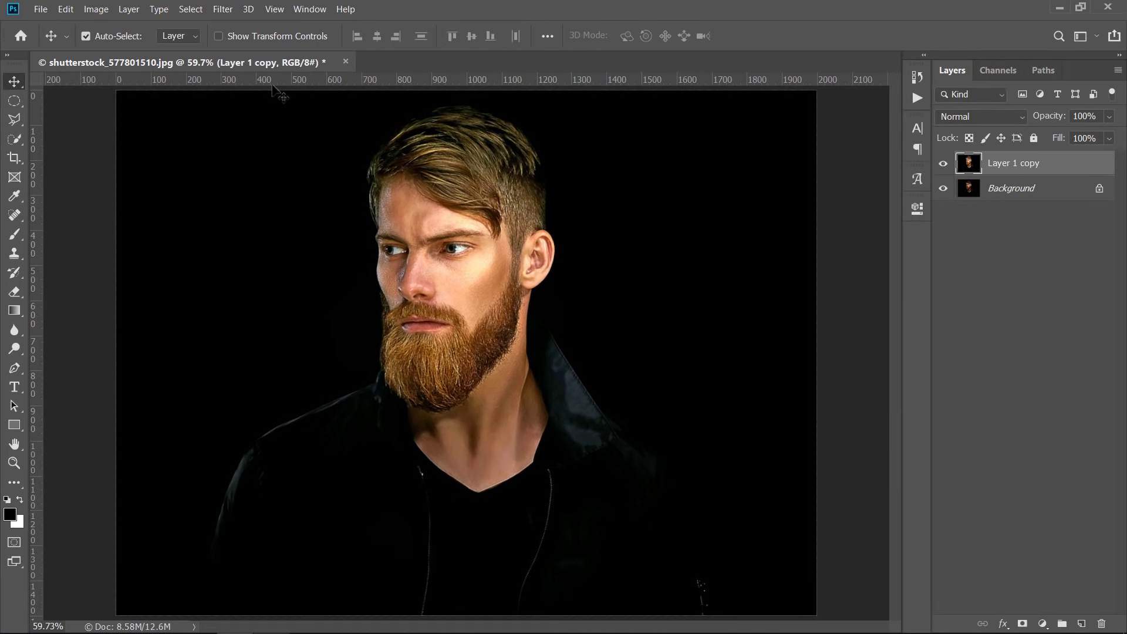
Apply Unsharp Mask to Layer 1 copy at about 134% amount, 2.0 px radius, threshold 0
left_click(224, 11)
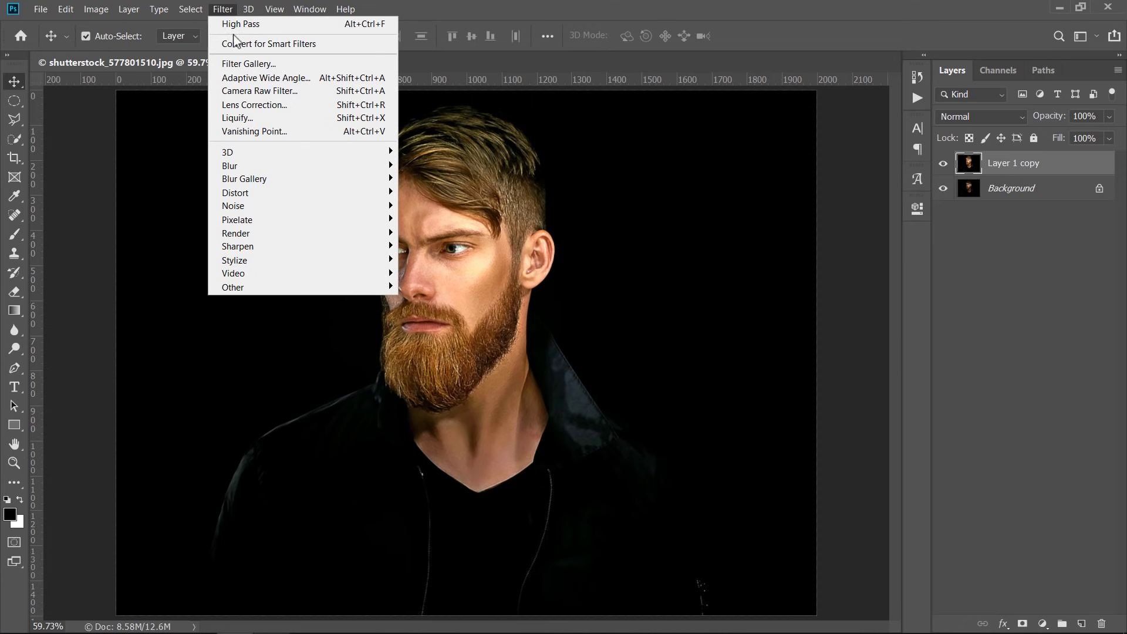
mouse_move(308, 246)
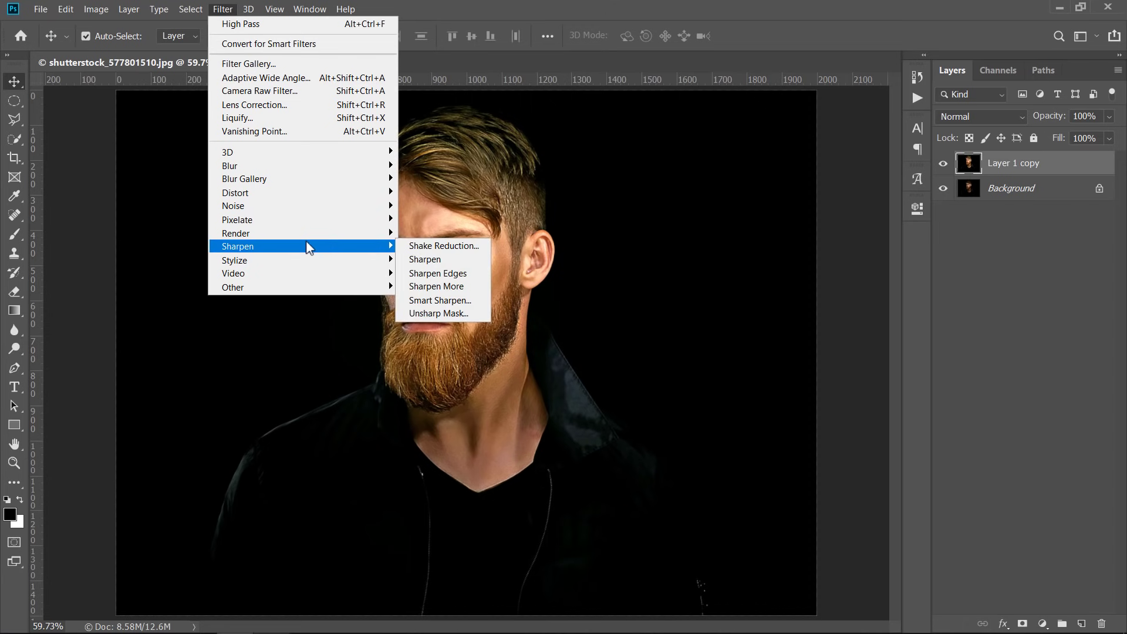
left_click(434, 313)
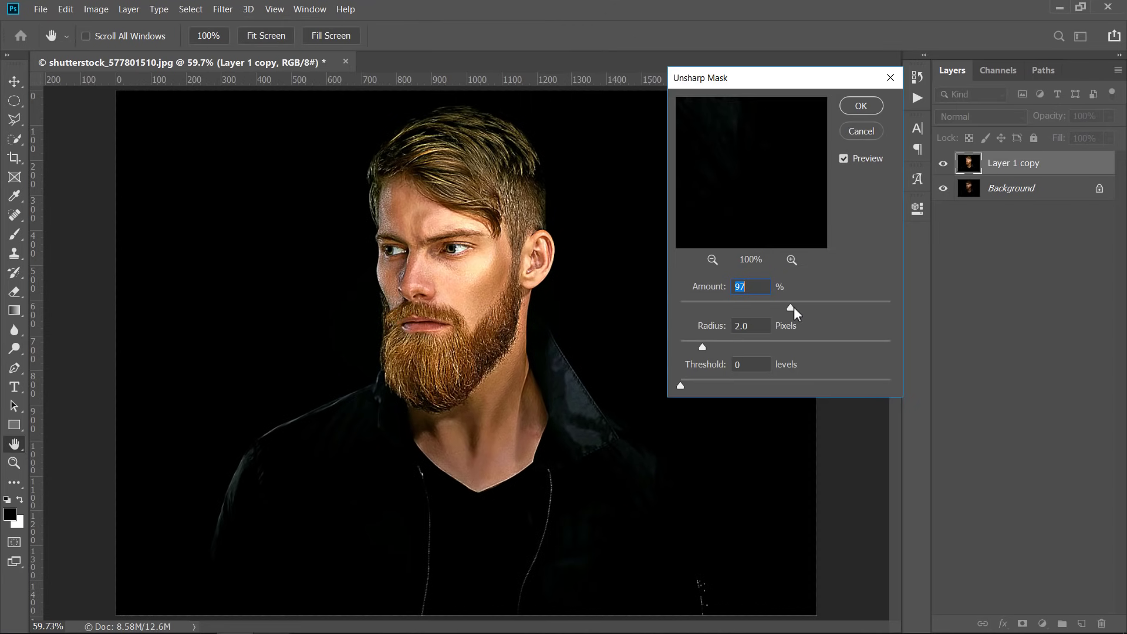
left_click_drag(794, 307, 815, 309)
left_click(753, 328)
left_click(861, 106)
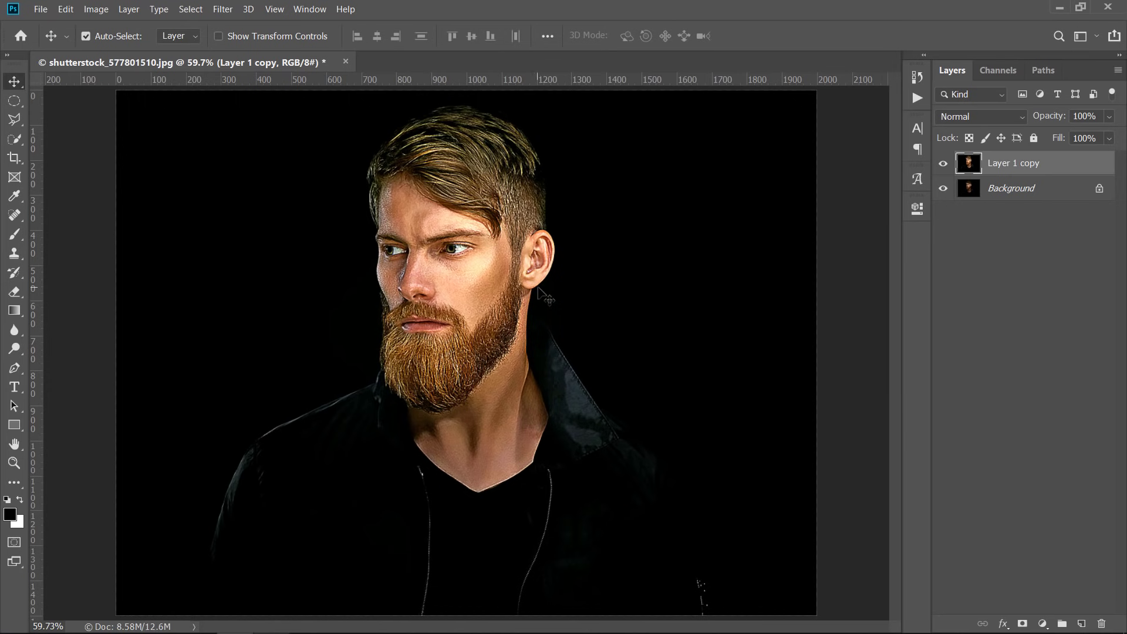
Apply the Diffuse filter in Anisotropic mode to Layer 1 copy for a brushed texture
left_click(223, 9)
mouse_move(278, 263)
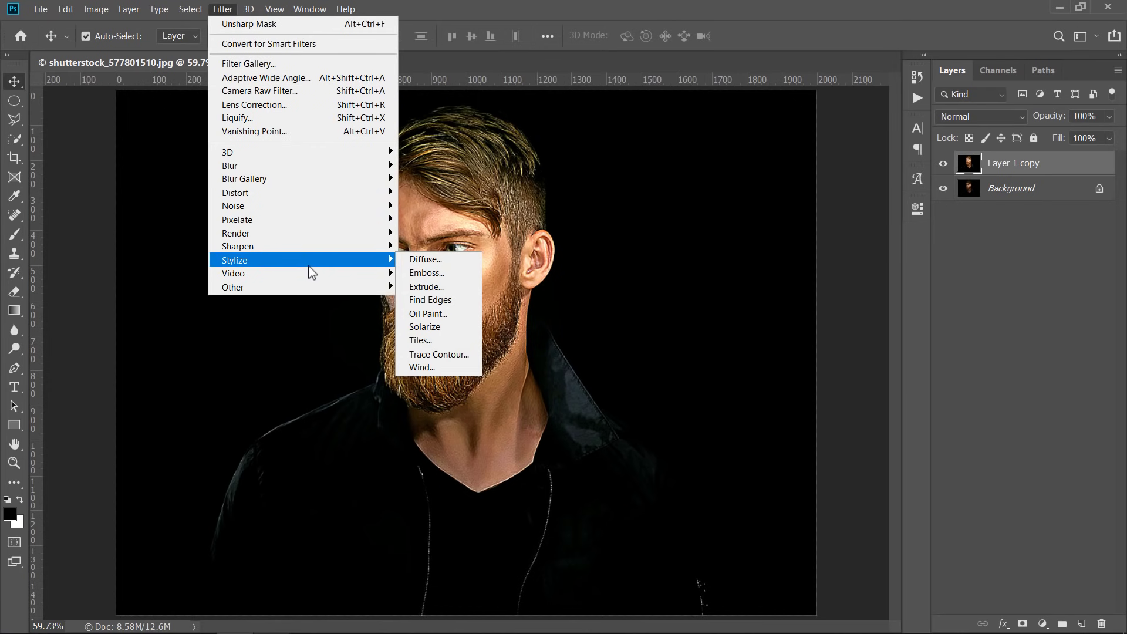
left_click(420, 261)
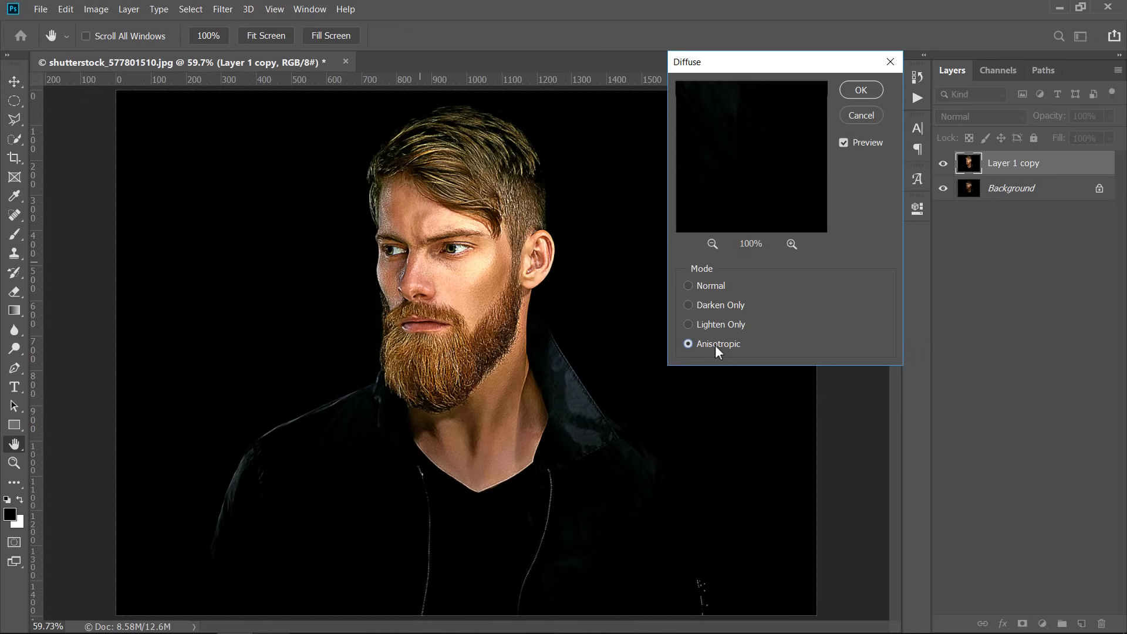
left_click(862, 89)
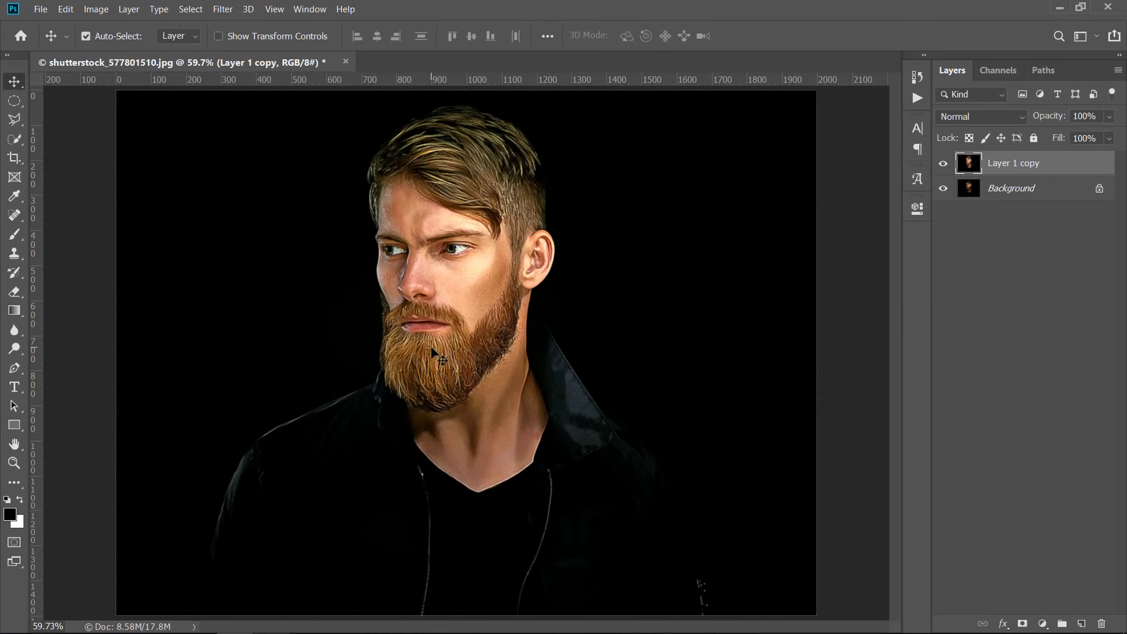
scroll(439, 355, "up", 3)
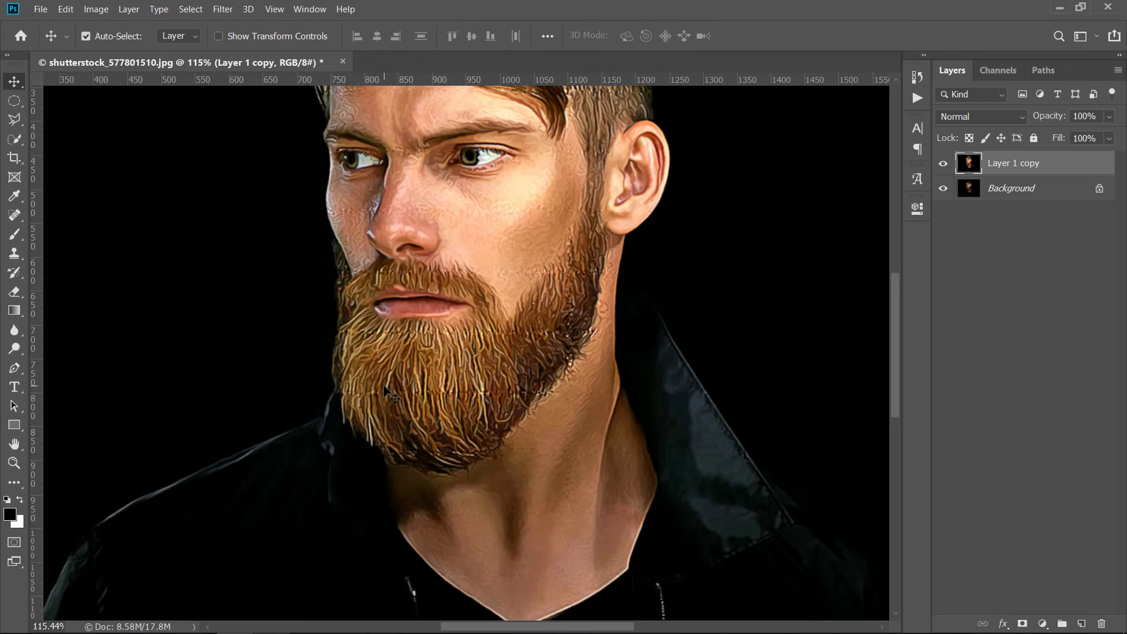
Rotate the canvas 90° clockwise and reapply the Diffuse filter
scroll(384, 386, "down", 3)
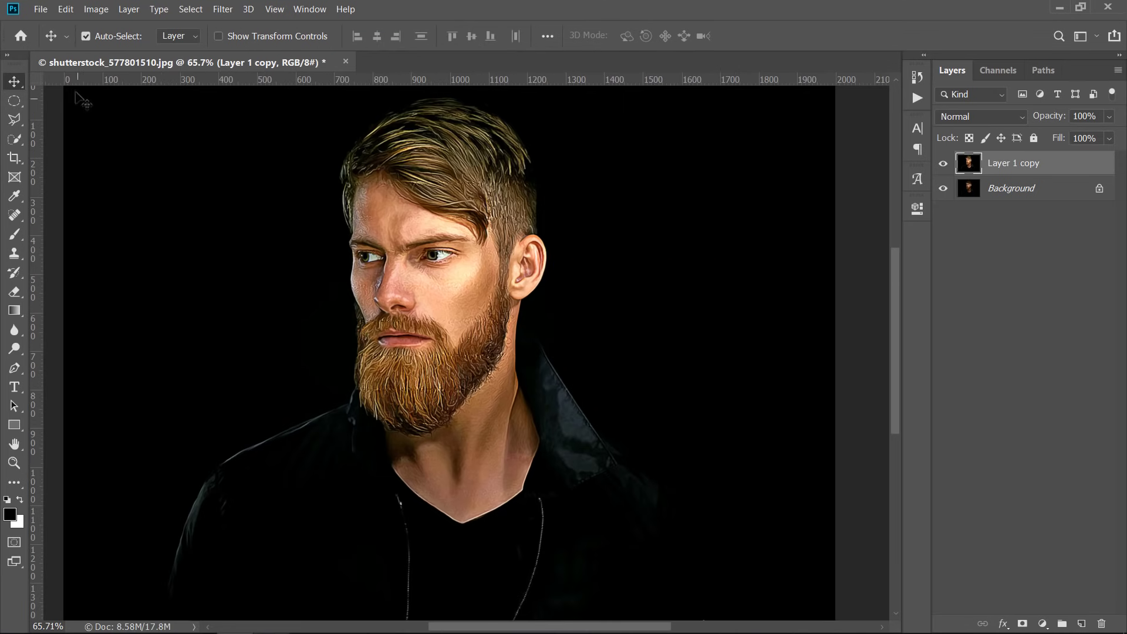
left_click(65, 10)
mouse_move(96, 9)
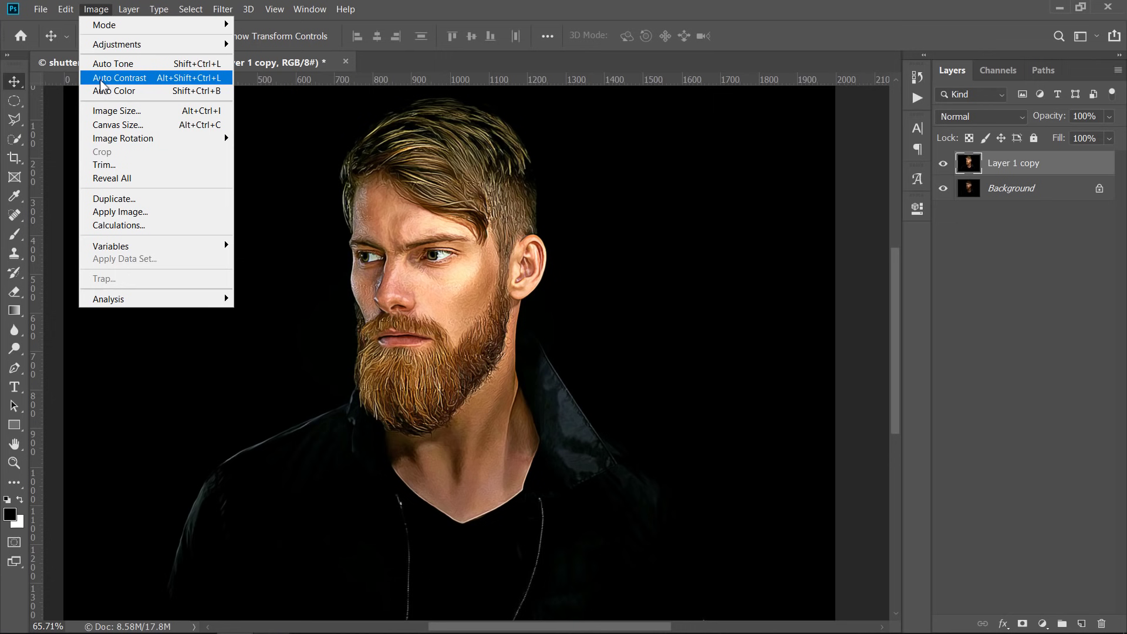
mouse_move(121, 139)
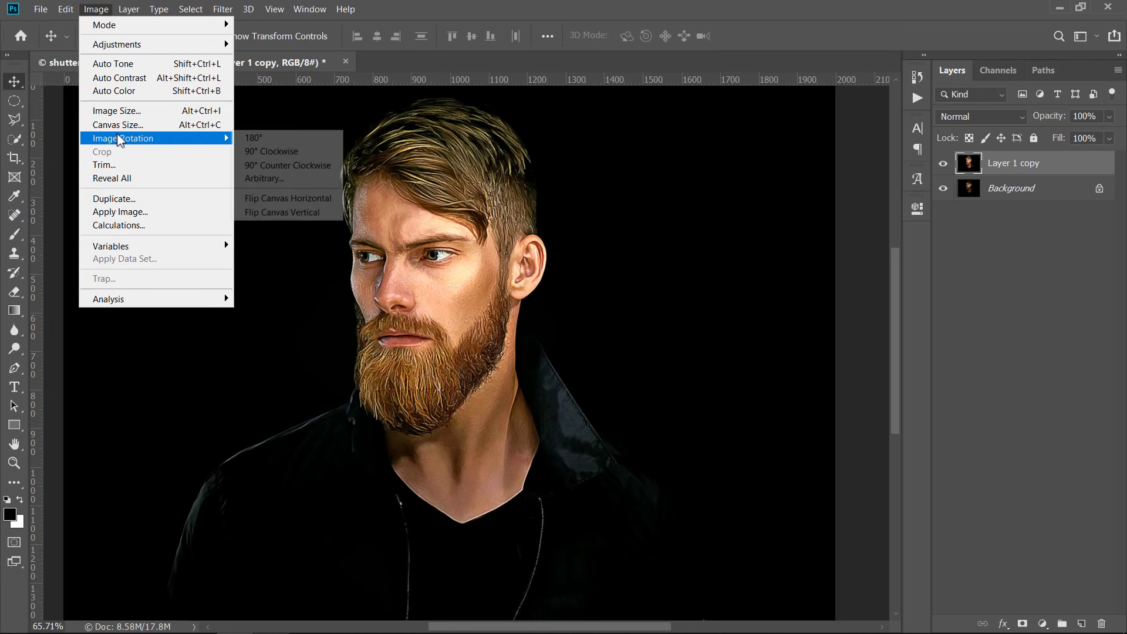
left_click(284, 152)
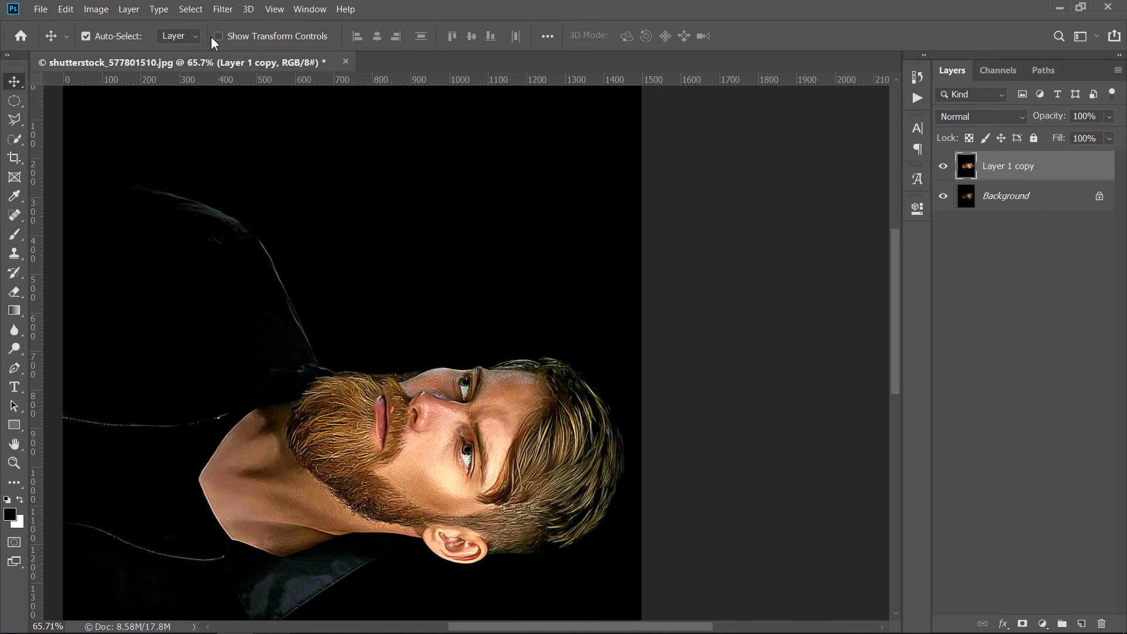
left_click(223, 9)
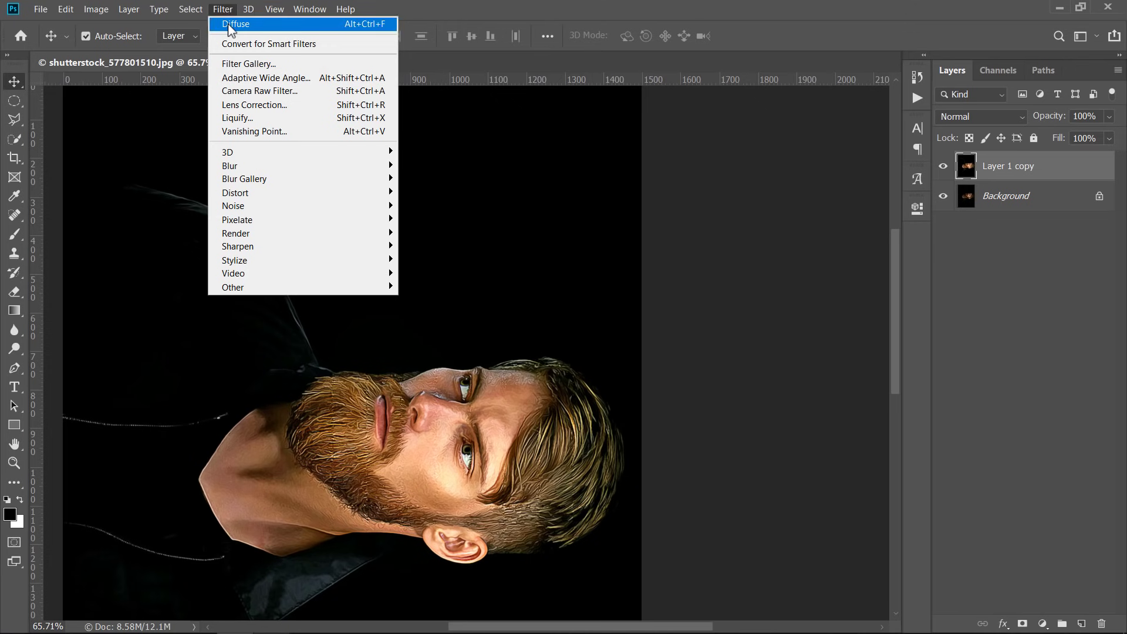
left_click(242, 22)
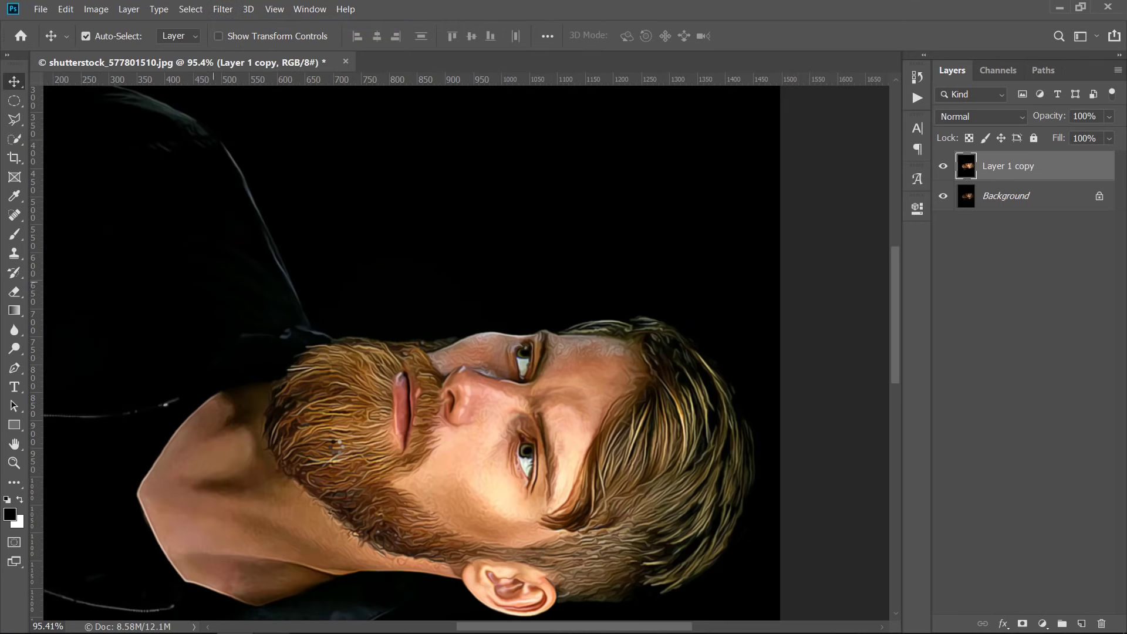
scroll(333, 444, "up", 5)
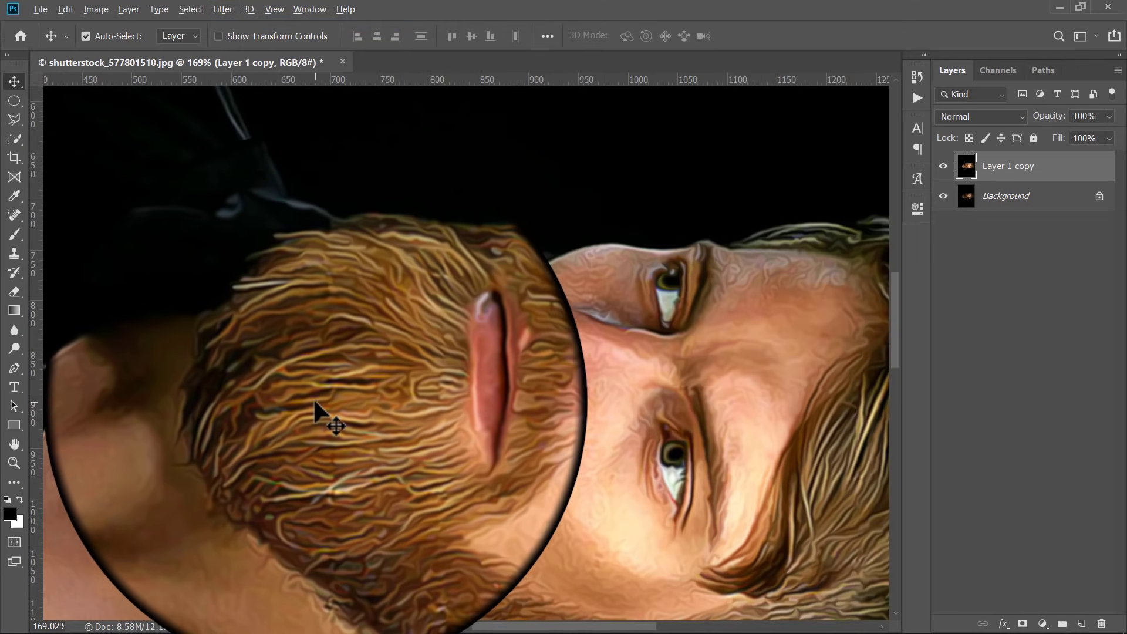
scroll(316, 404, "down", 3)
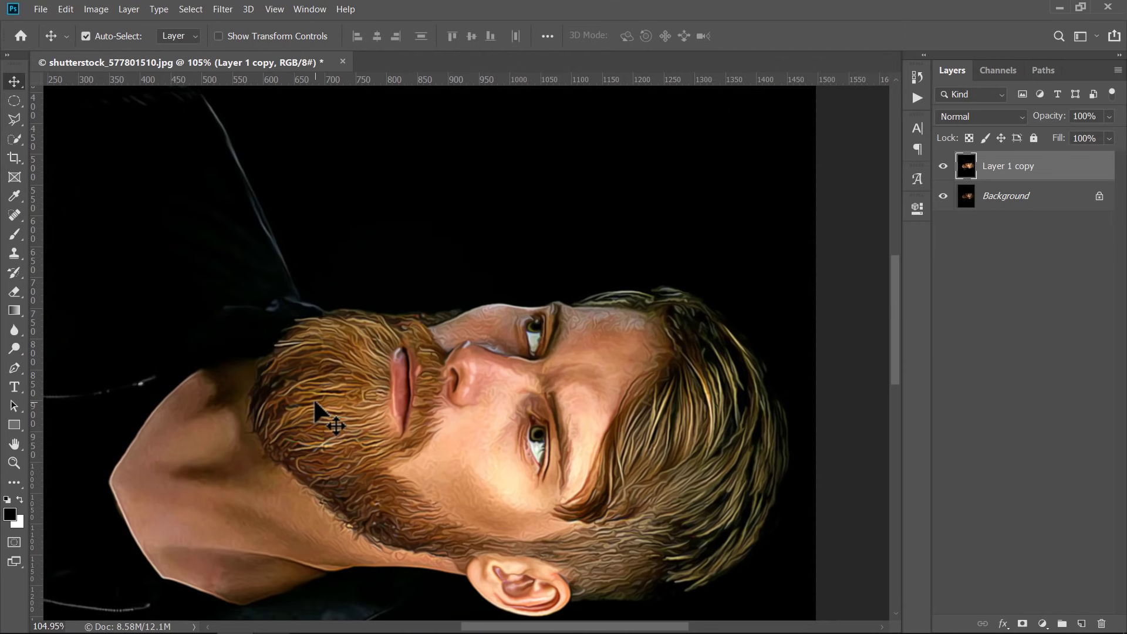
Rotate the canvas 90° clockwise twice more, reapplying Diffuse after each turn
left_click(96, 9)
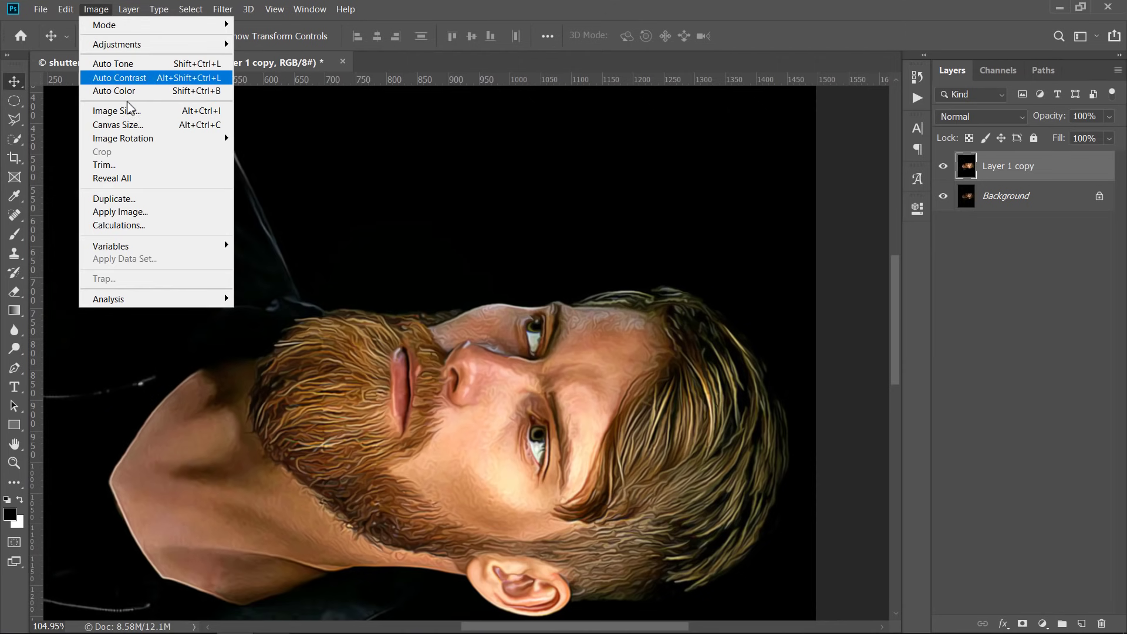
mouse_move(171, 140)
left_click(264, 152)
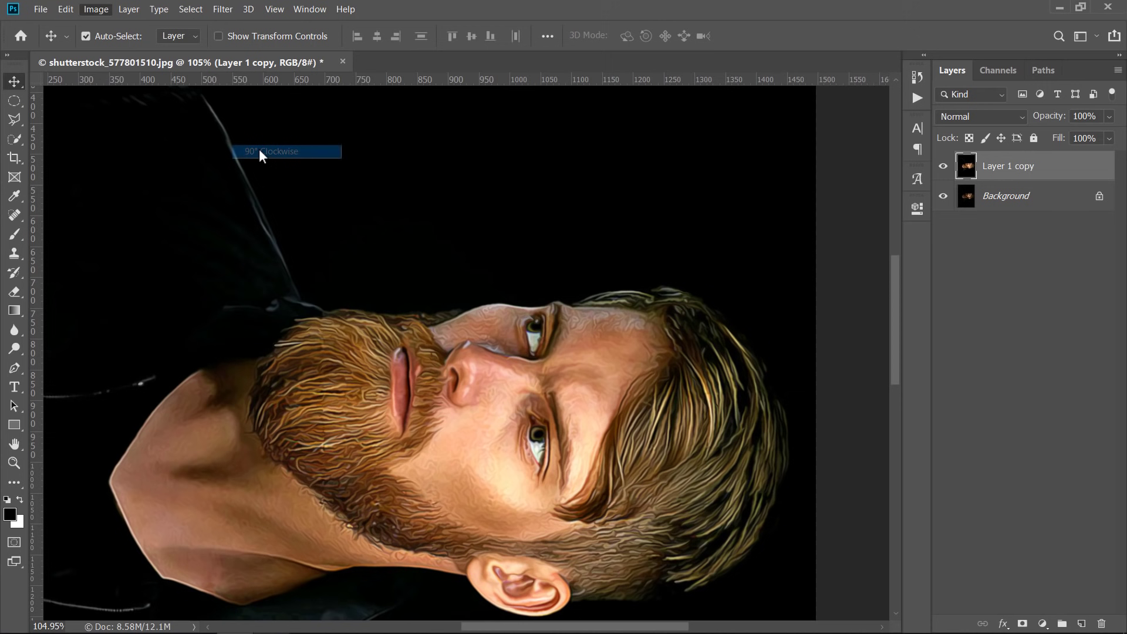
left_click(223, 9)
left_click(224, 24)
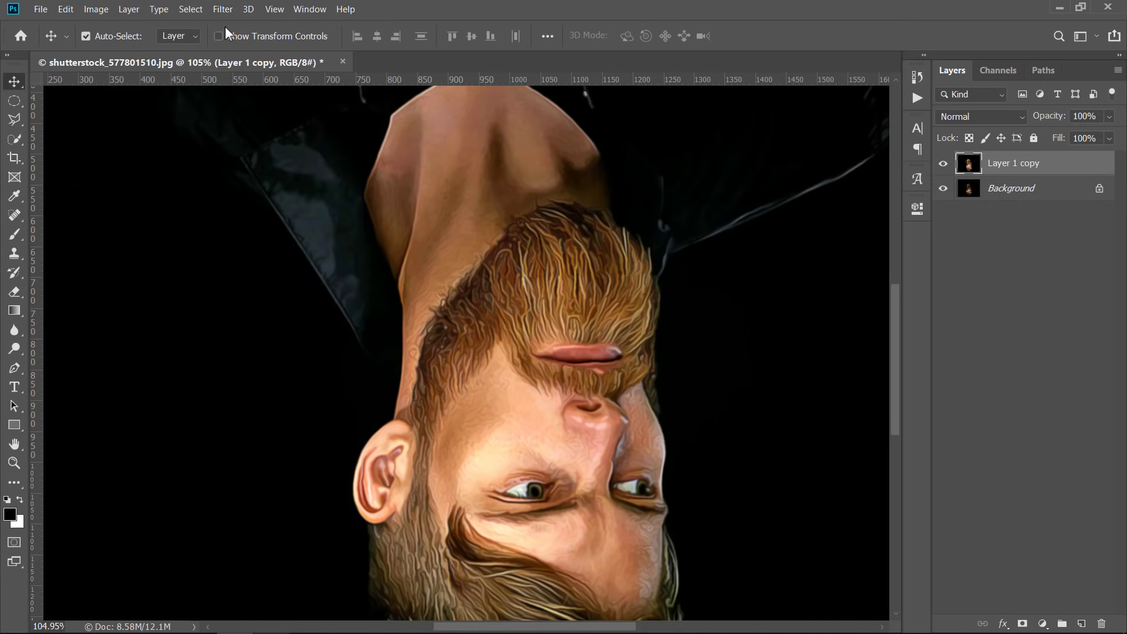
left_click(96, 10)
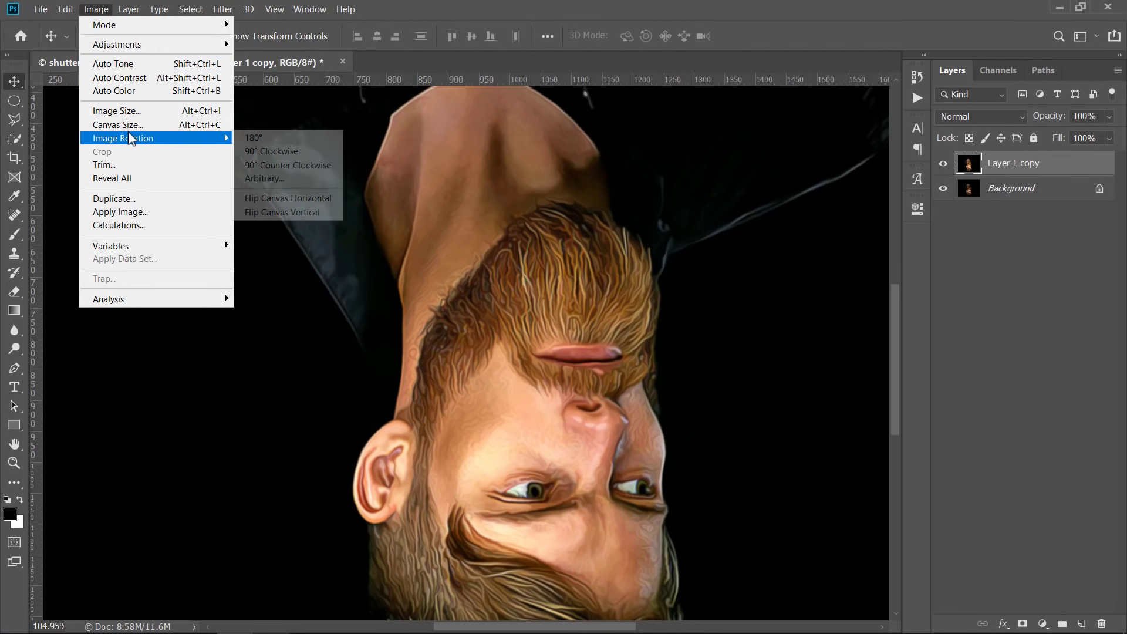
left_click(265, 152)
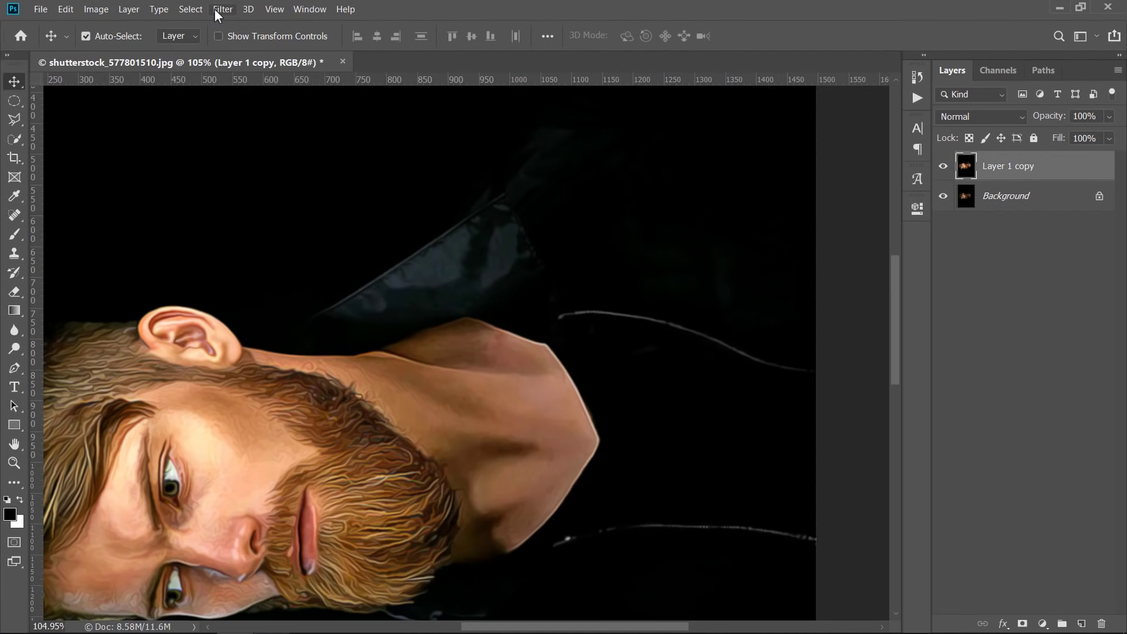
left_click(213, 8)
left_click(220, 24)
Rotate the canvas back upright and apply Diffuse once more
left_click(99, 9)
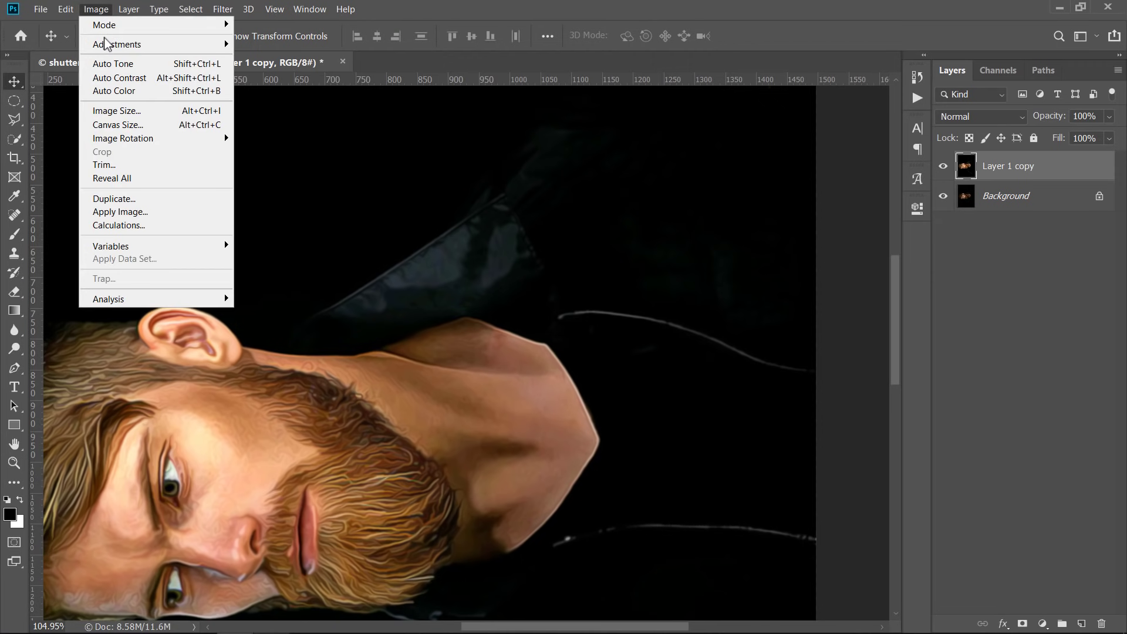
mouse_move(179, 140)
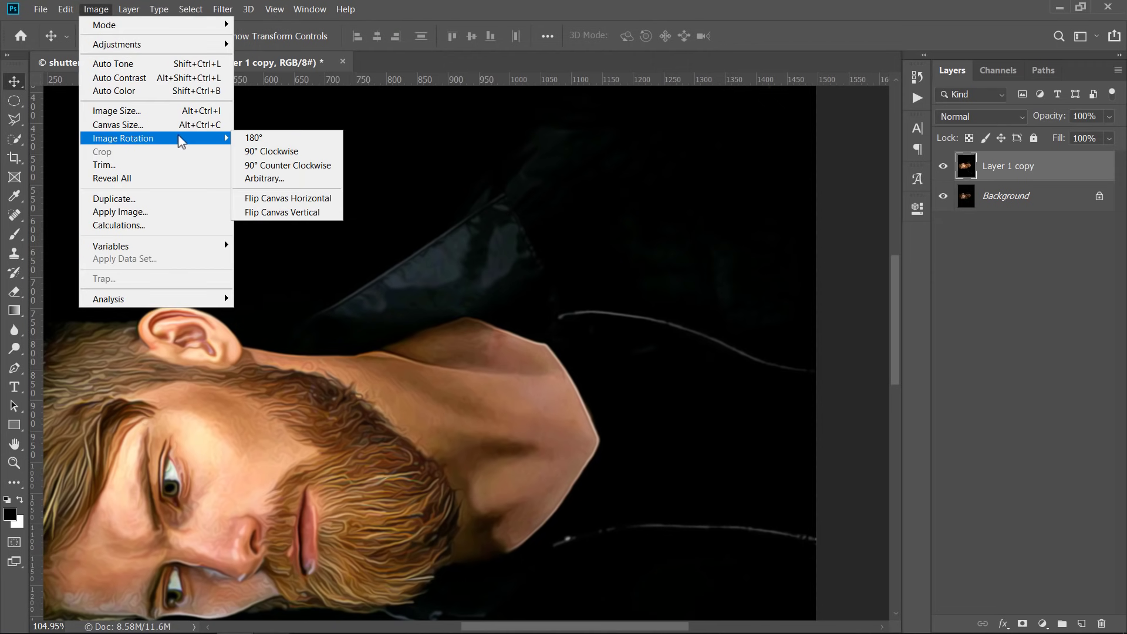
left_click(264, 151)
left_click(225, 9)
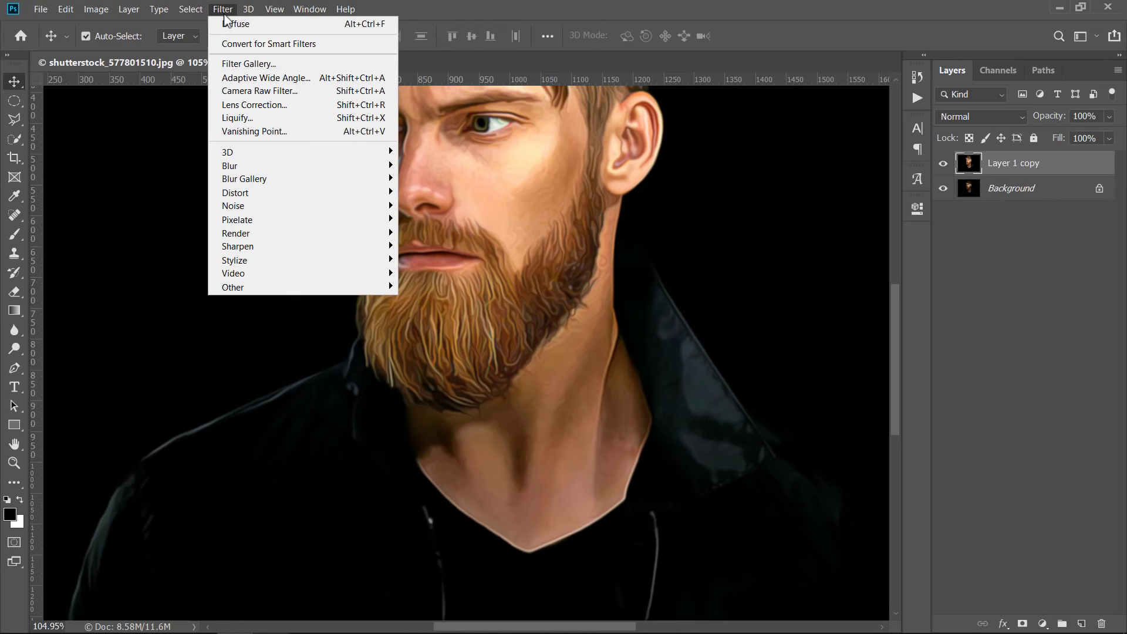
left_click(226, 22)
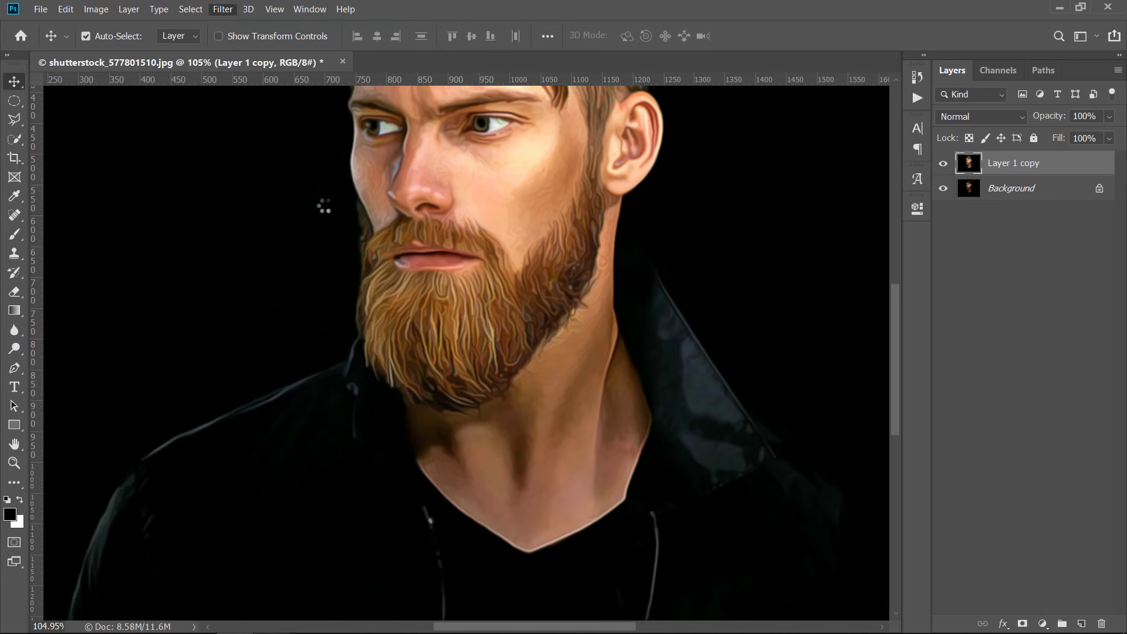
Fit the portrait in the window and toggle Layer 1 copy off and on to compare
key("ctrl+0")
key("ctrl+minus")
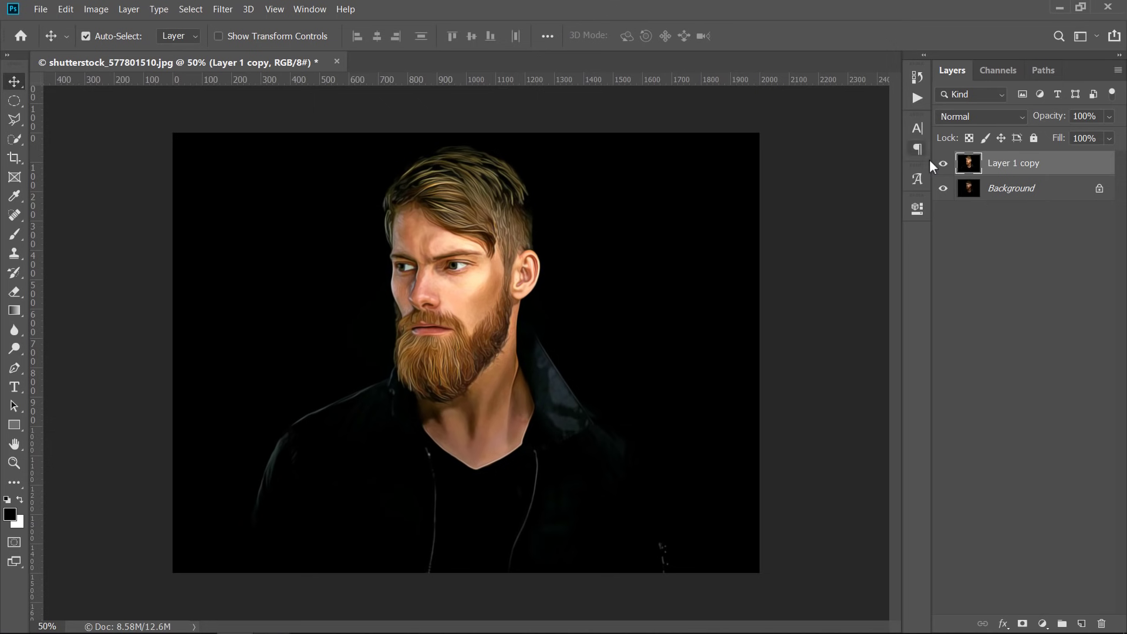
left_click(942, 165)
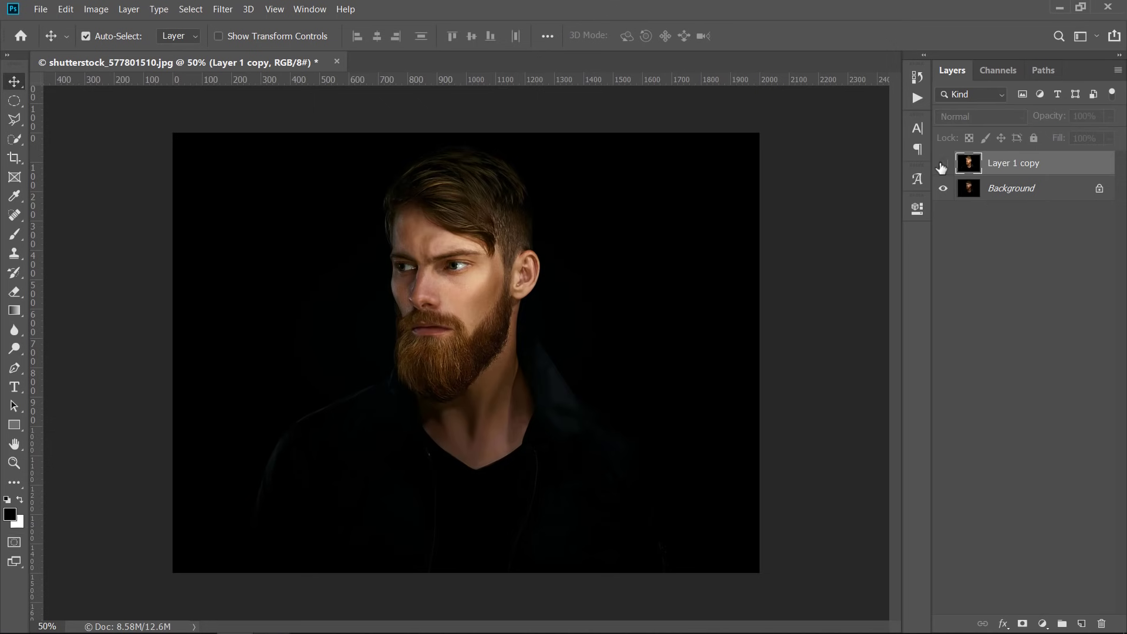
left_click(943, 164)
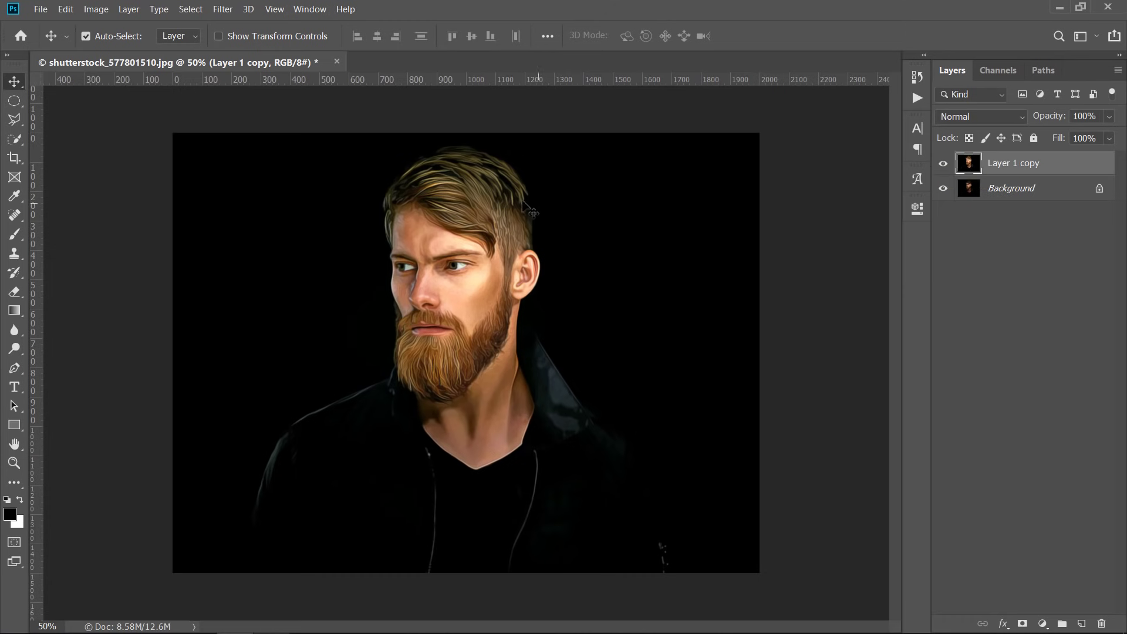
Apply Reduce Noise to Layer 1 copy with strength 10, Preserve and Sharpen Details at 0
left_click(228, 9)
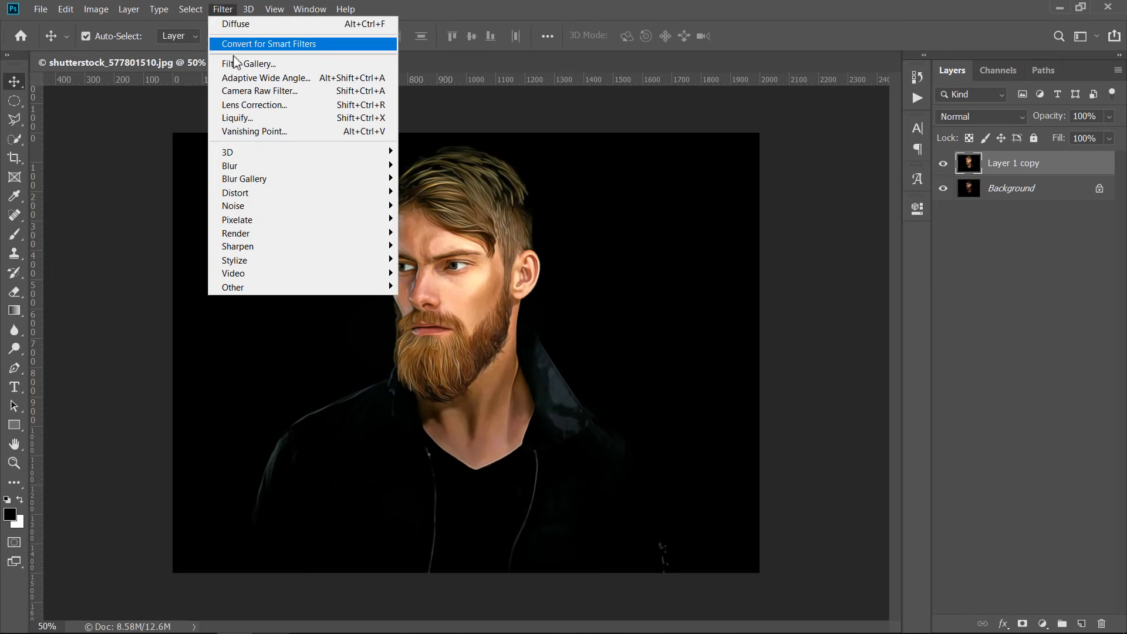
mouse_move(259, 205)
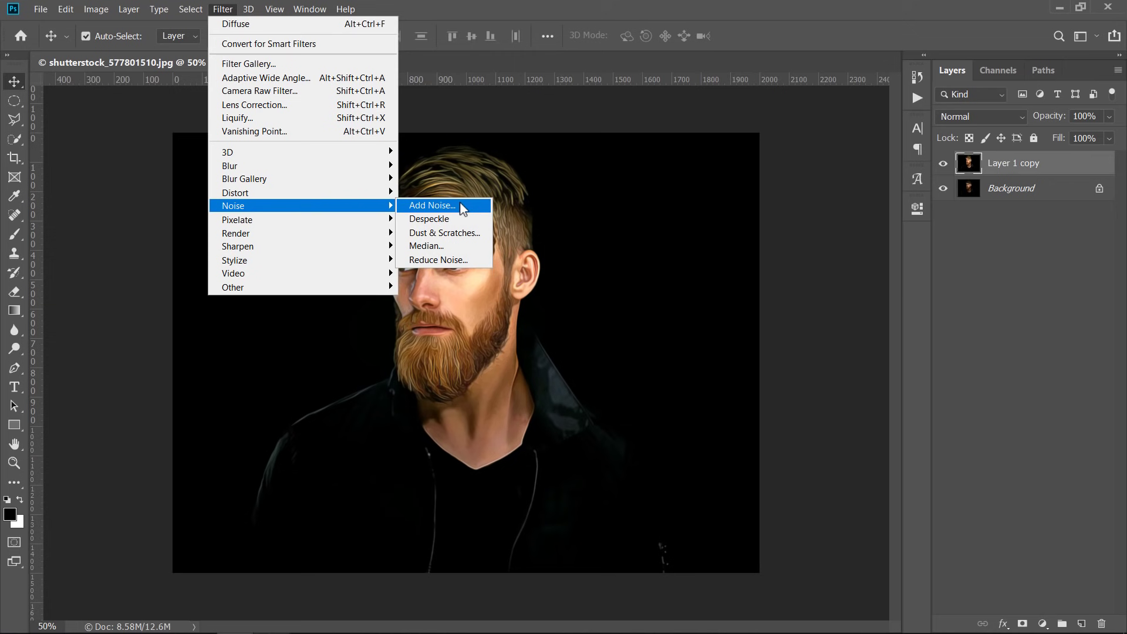
left_click(457, 260)
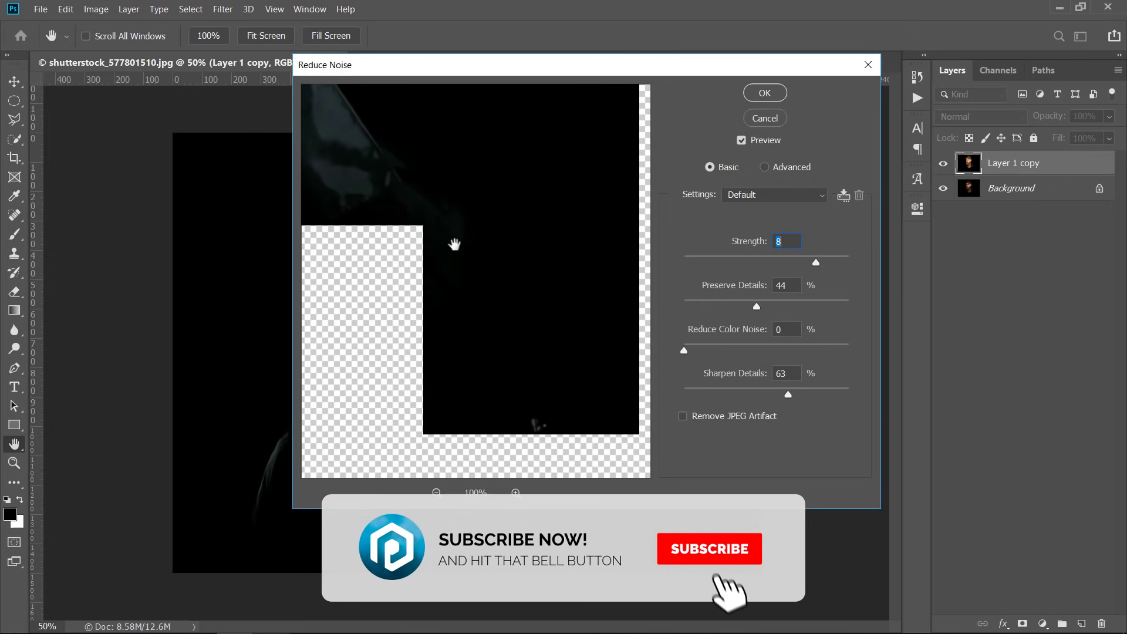
left_click_drag(415, 222, 521, 334)
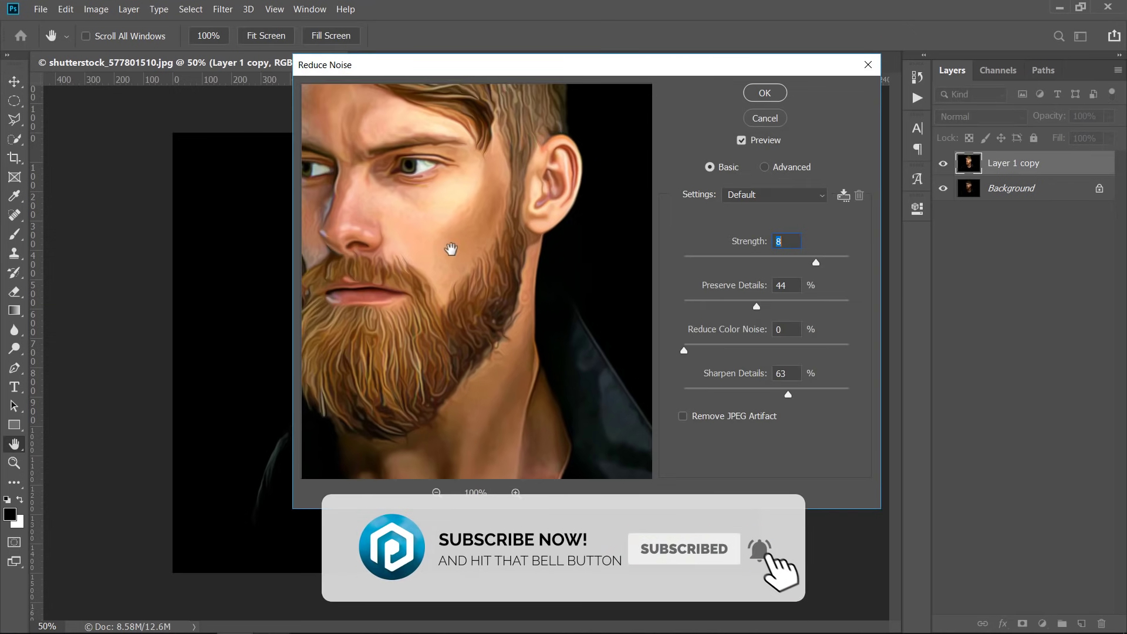
left_click_drag(816, 267, 889, 271)
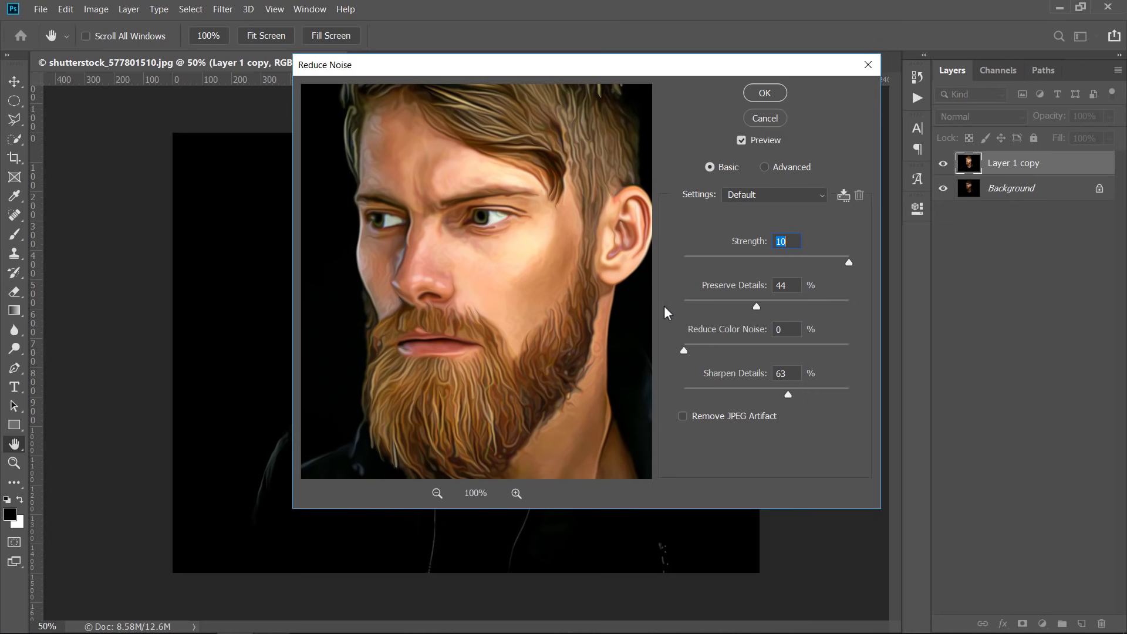
left_click(675, 308)
left_click(684, 351)
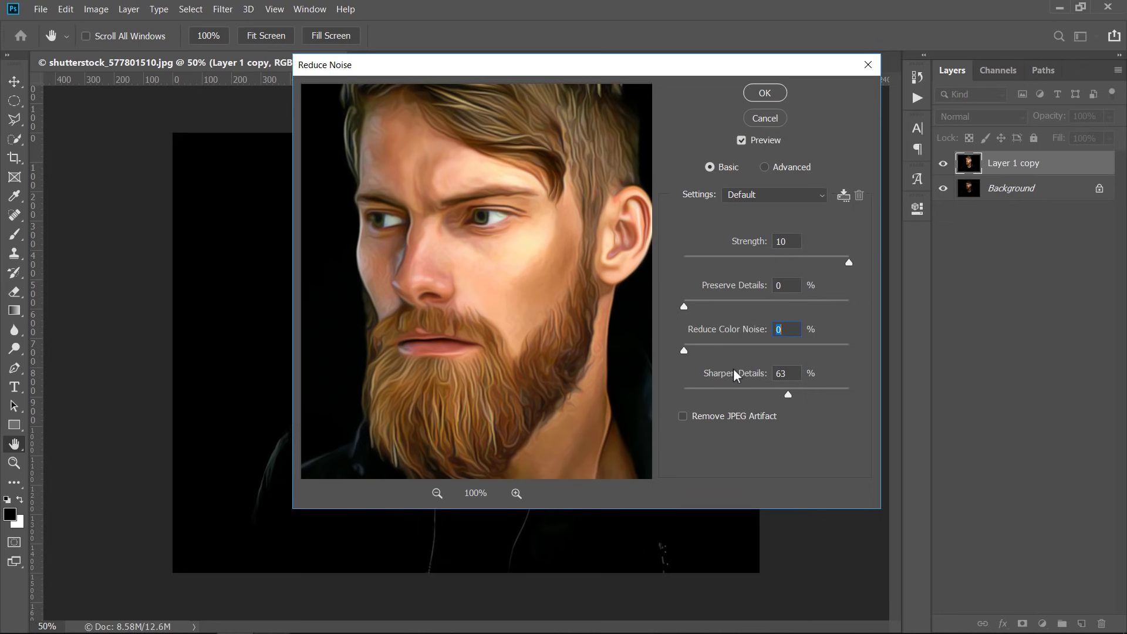
left_click_drag(788, 396, 686, 396)
left_click(548, 314)
left_click(763, 94)
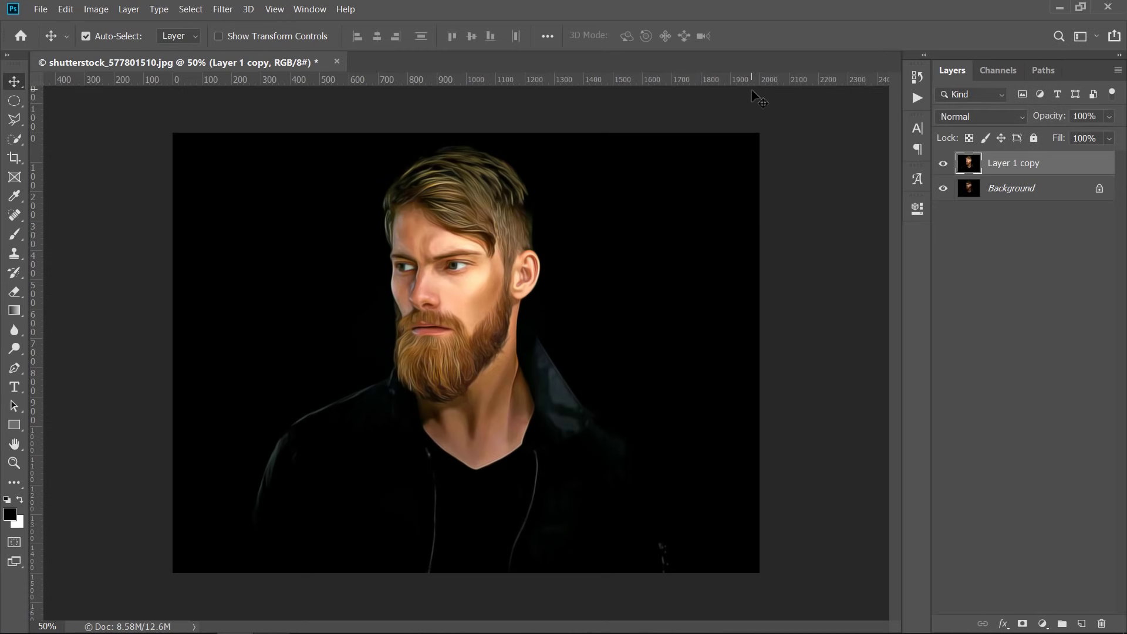
Sharpen Layer 1 copy again with Unsharp Mask at about 98% amount, 2.0 px radius, threshold 0
left_click(223, 9)
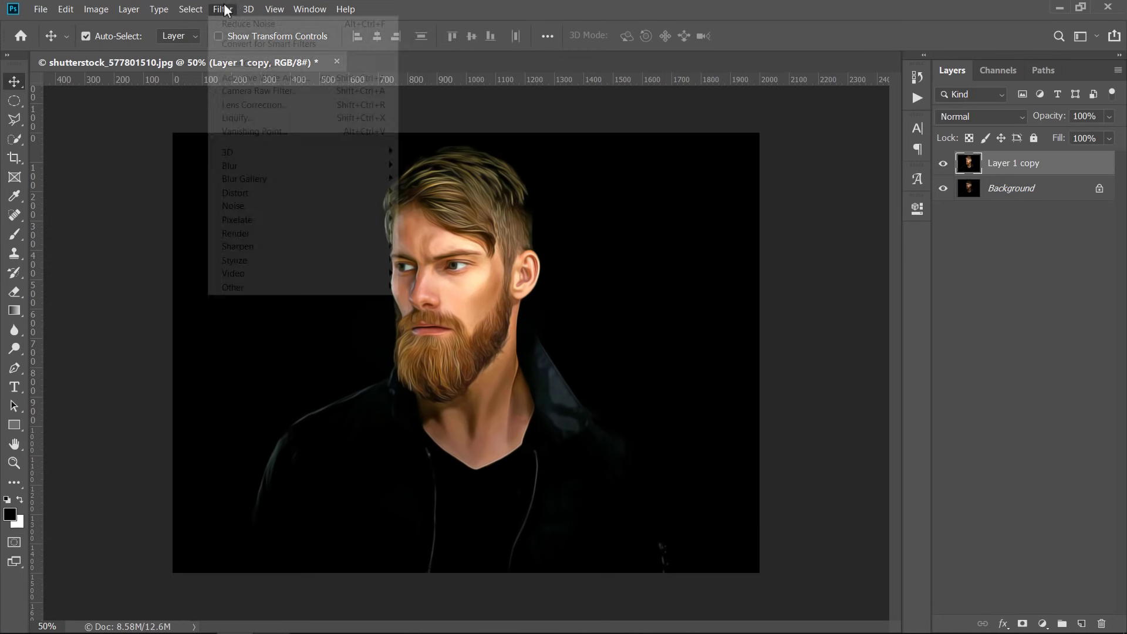
mouse_move(275, 199)
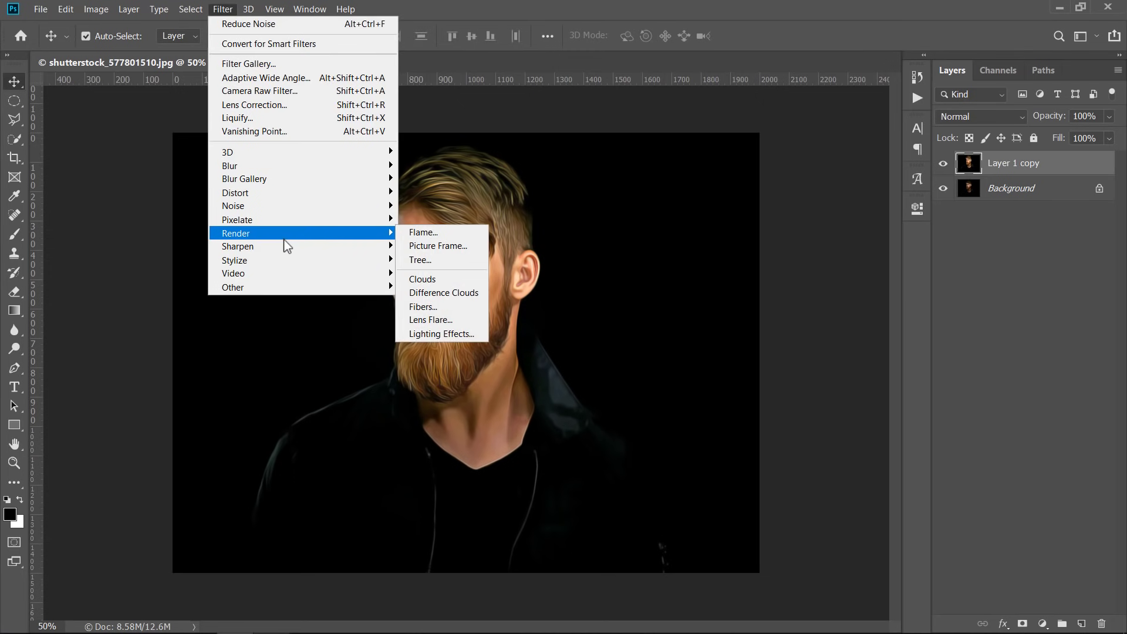
mouse_move(342, 249)
left_click(436, 313)
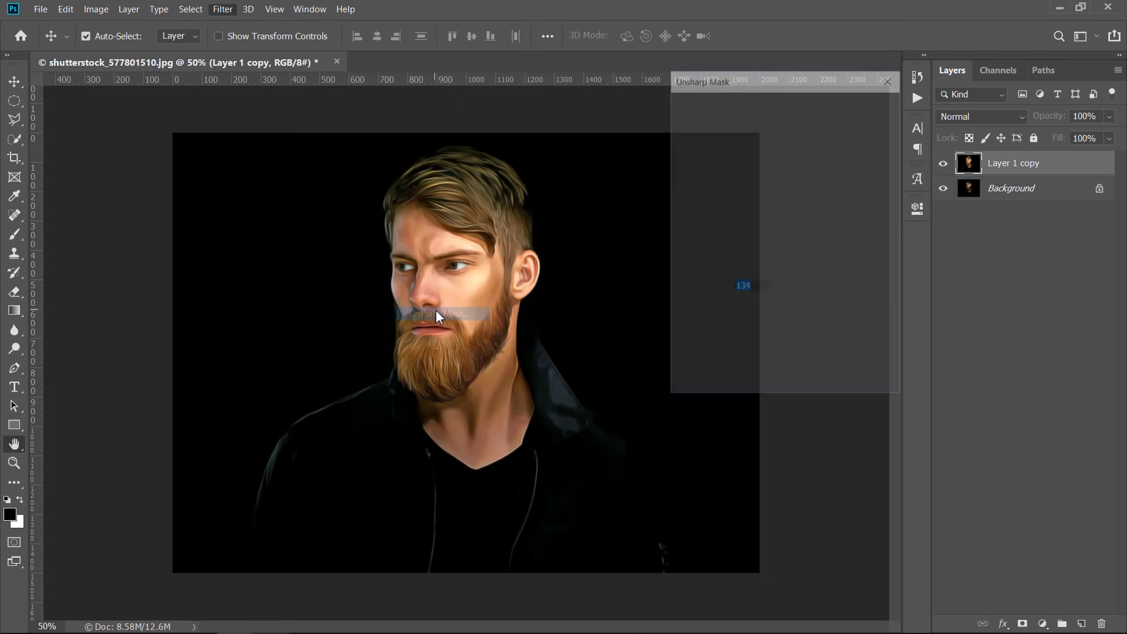
left_click_drag(715, 182, 763, 173)
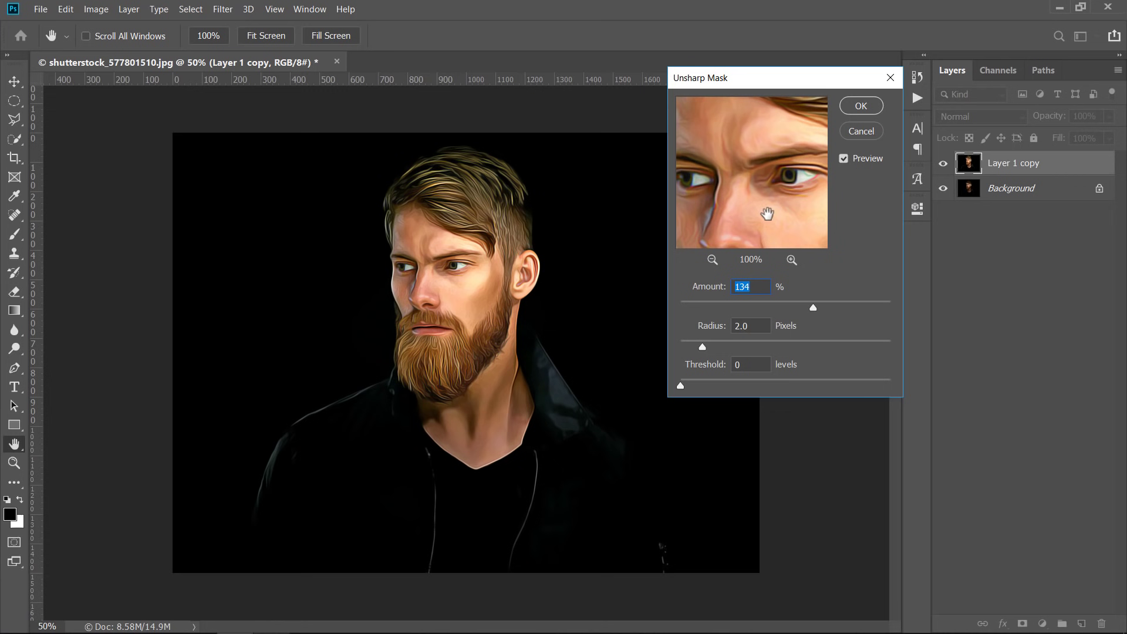
left_click_drag(816, 311, 795, 311)
left_click(860, 107)
key("v")
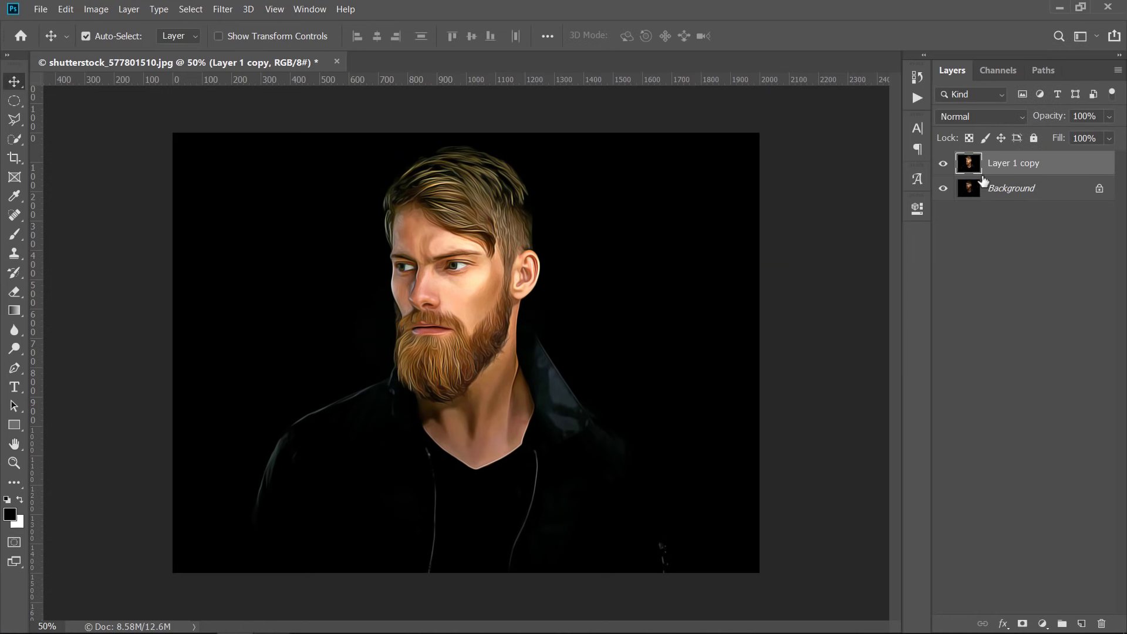
Rename Layer 1 copy to 'Oil Painting' and duplicate it as 'Oil Painting copy'
double_click(1000, 166)
type("O")
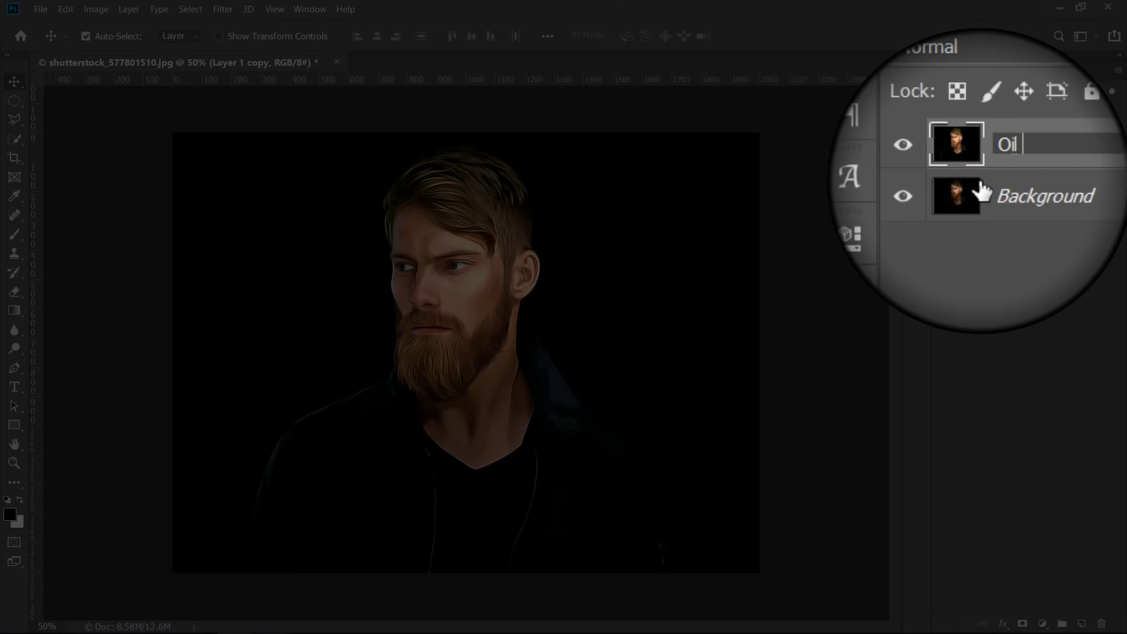
type("il Painting")
key("Return")
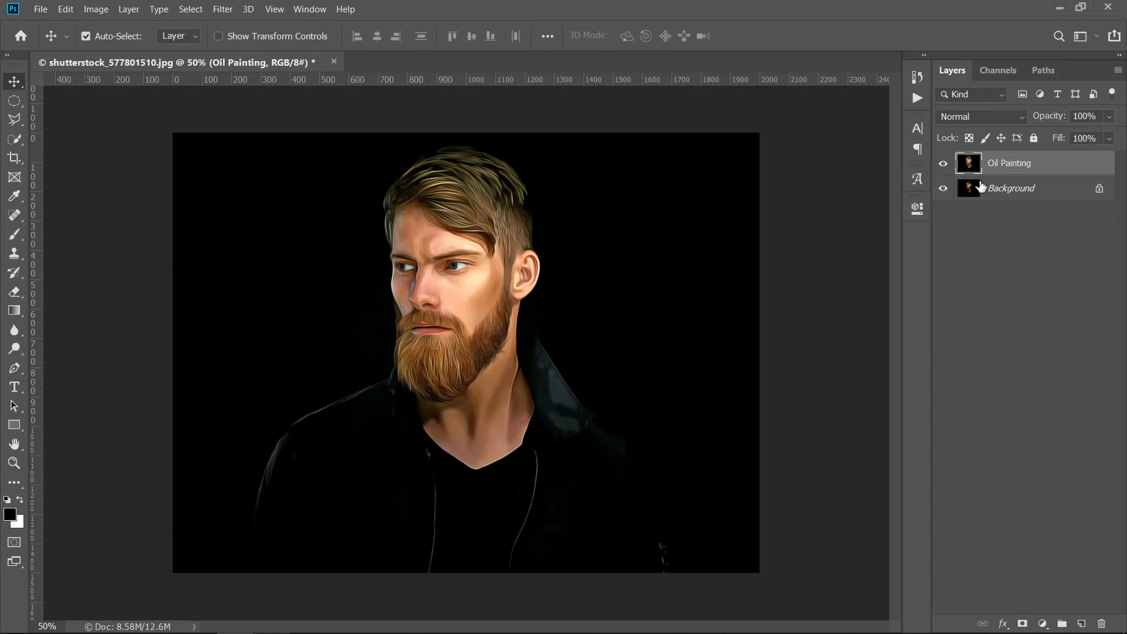
key("ctrl+j")
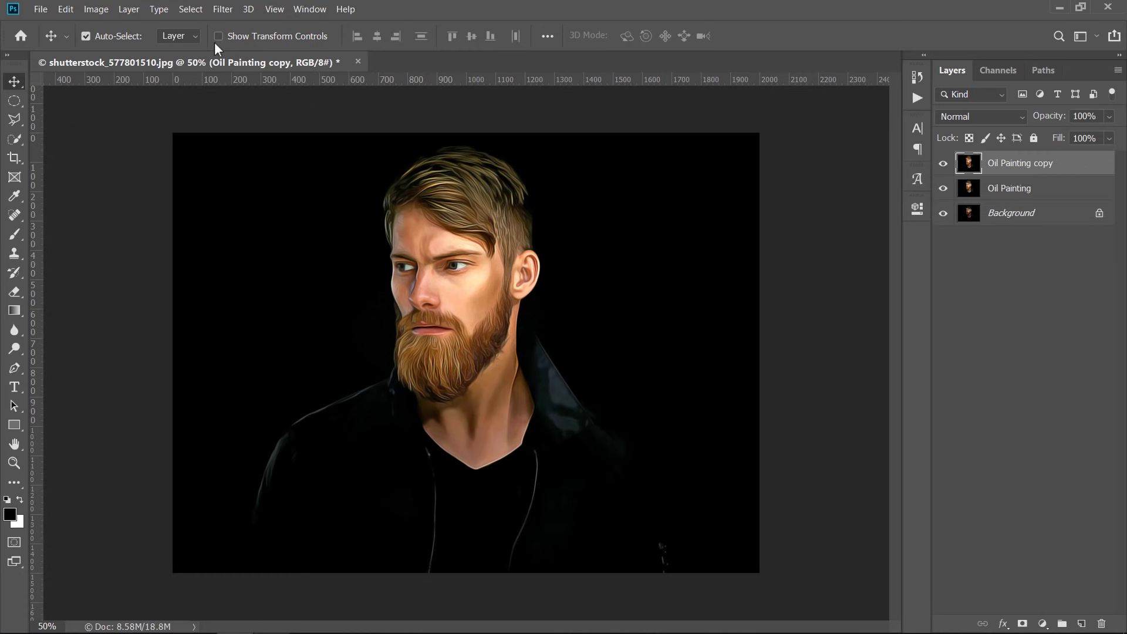
Apply High Pass at radius 2.0 to Oil Painting copy, set it to Overlay, and rename it 'Details'
left_click(222, 10)
mouse_move(302, 276)
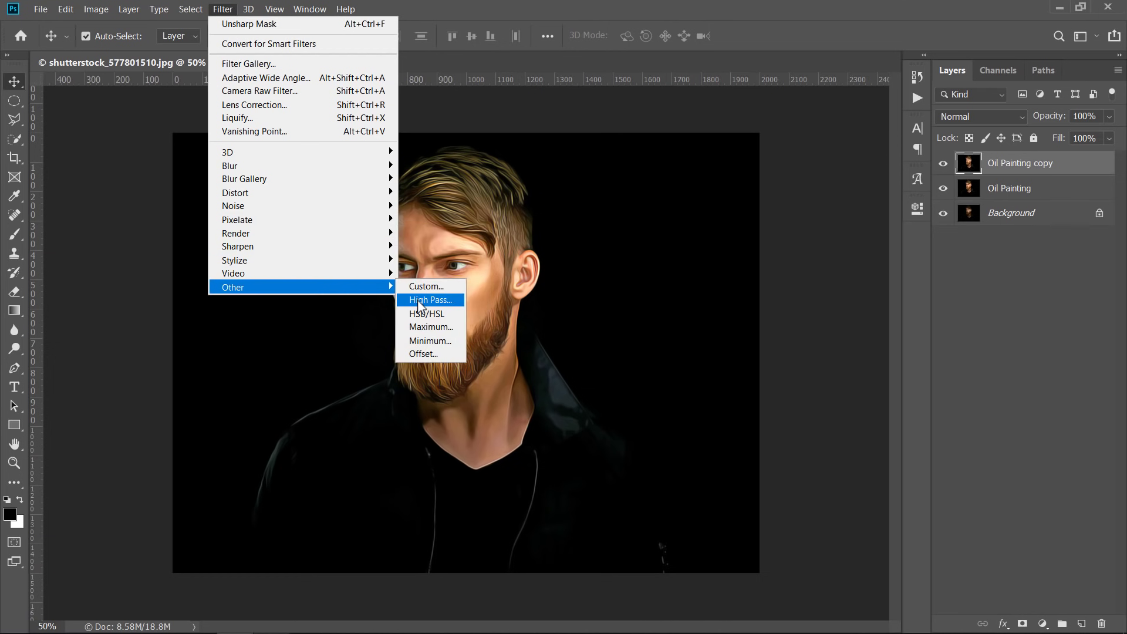
left_click(417, 300)
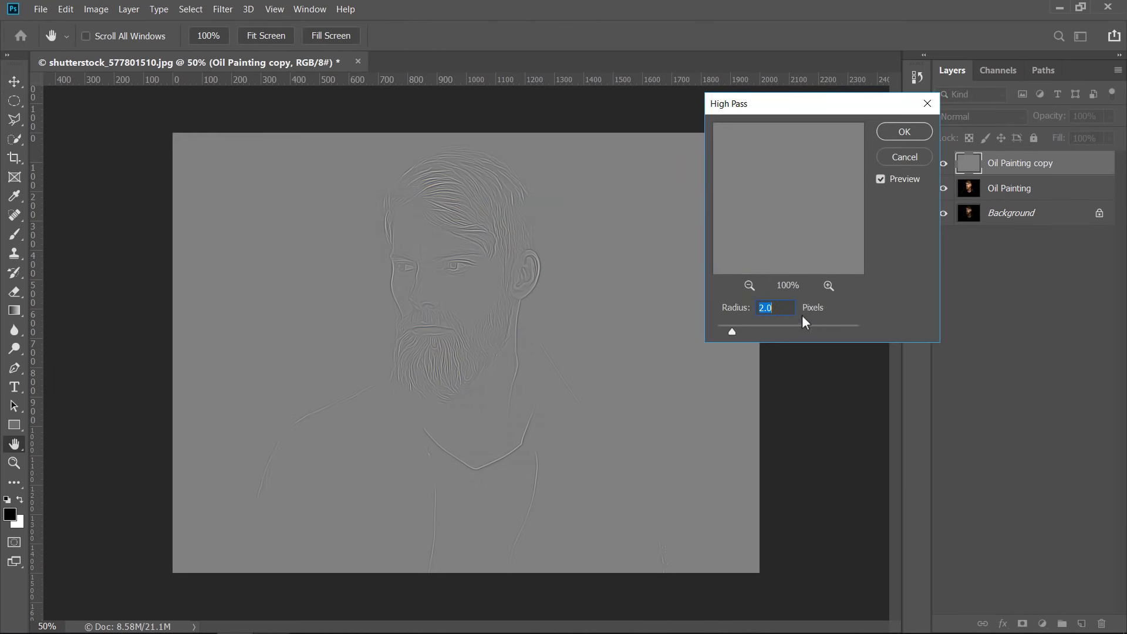
left_click(898, 133)
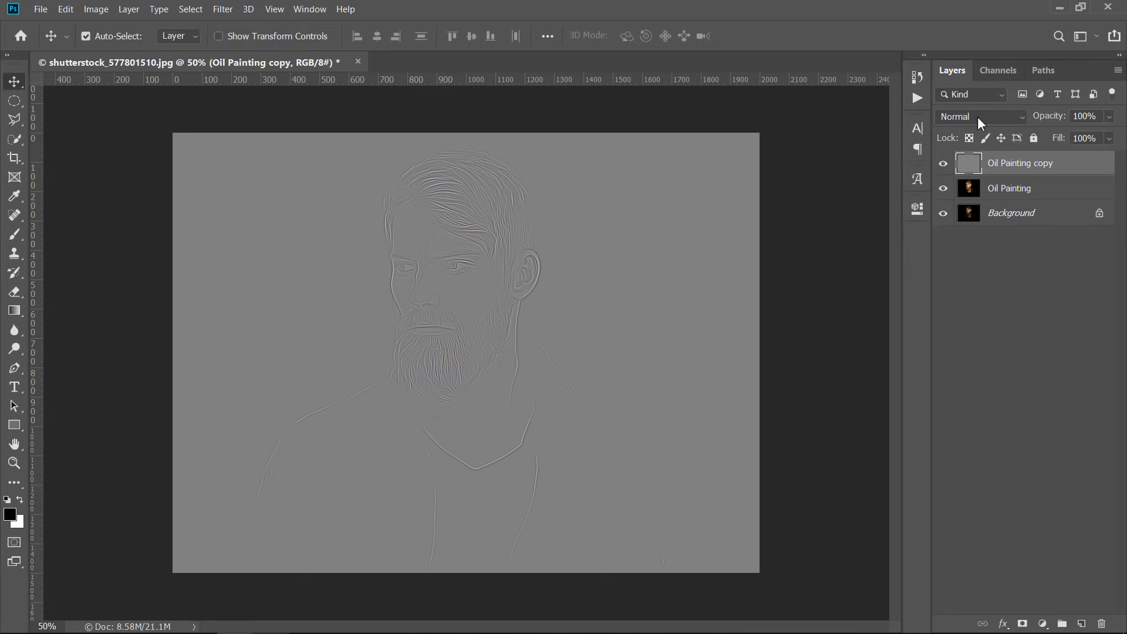
left_click(977, 116)
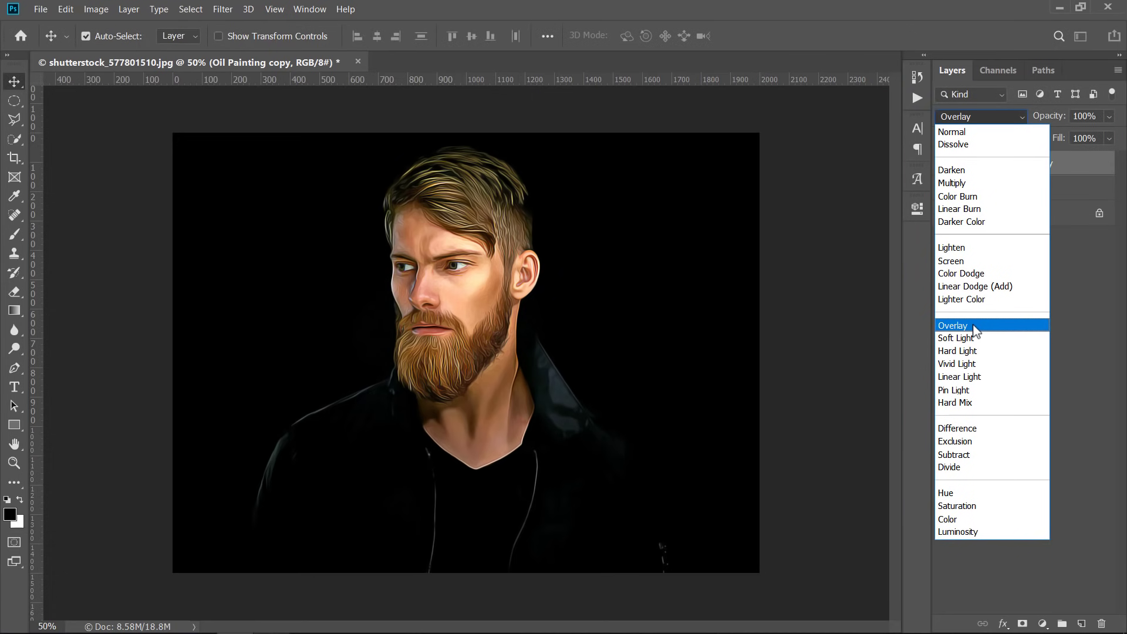
left_click(974, 326)
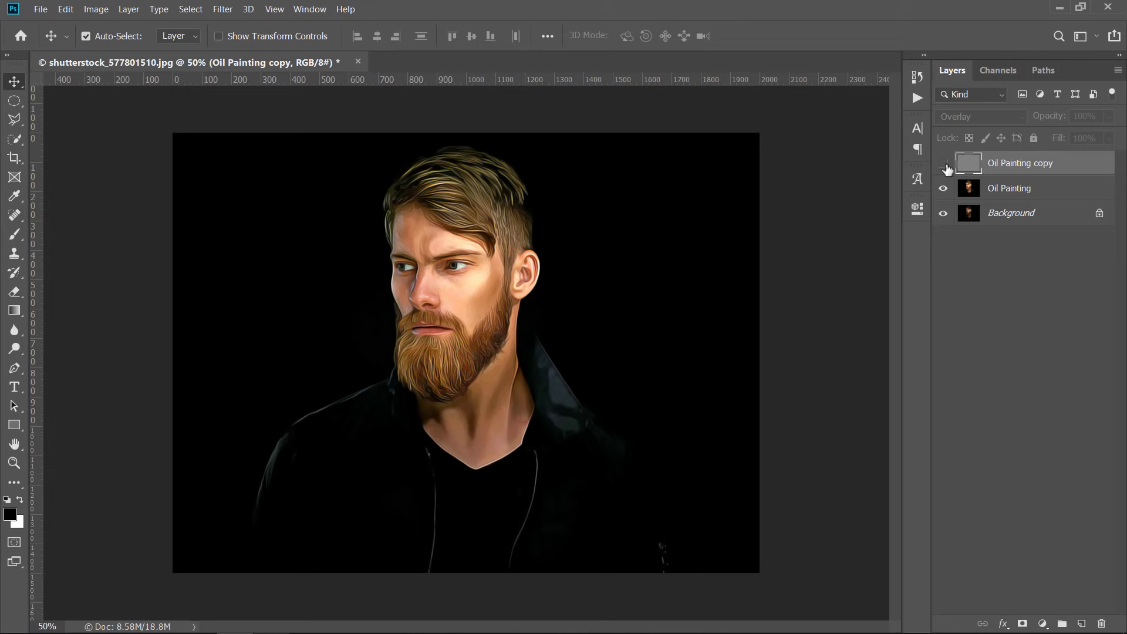
double_click(1039, 164)
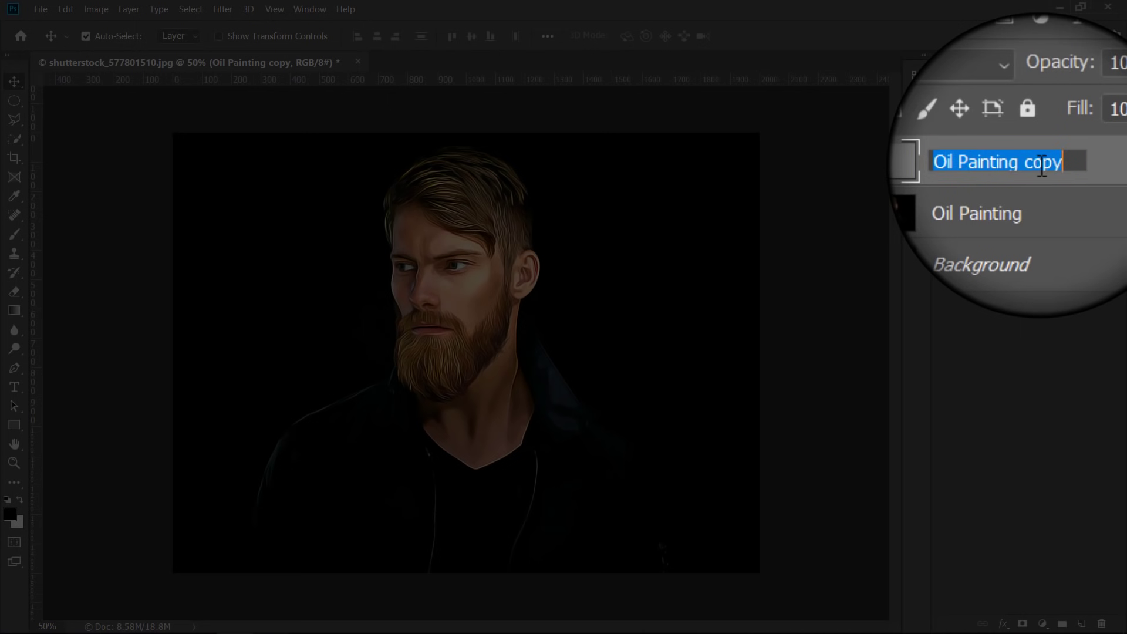
type("Details")
key("Return")
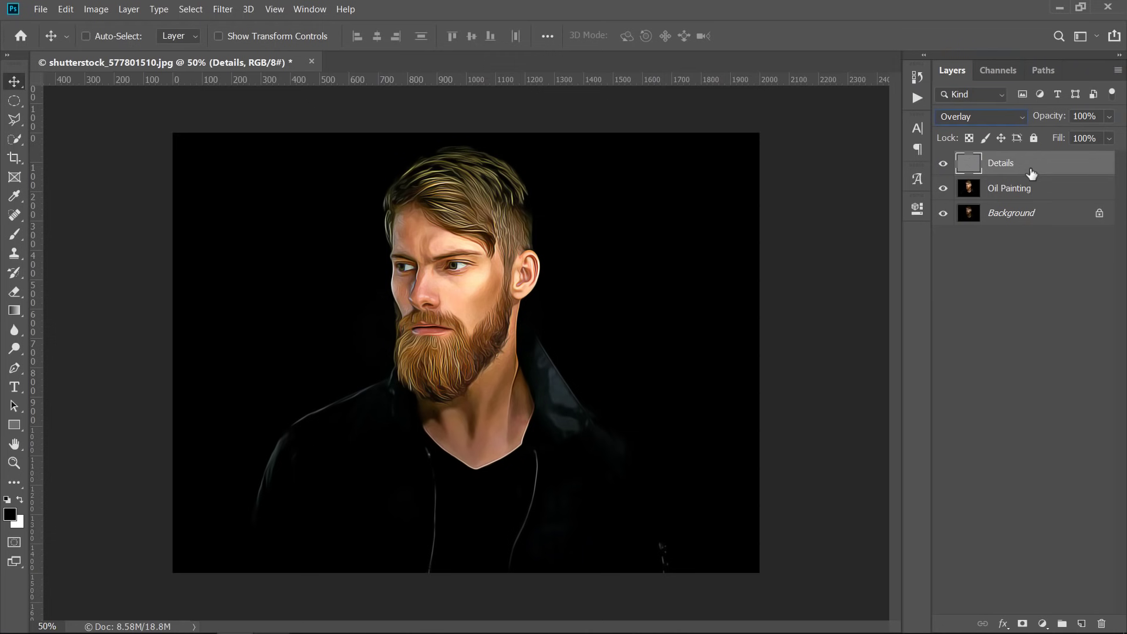
Stamp all visible layers into a new merged layer and name it Tone
key("ctrl")
key("ctrl+alt+shift+e")
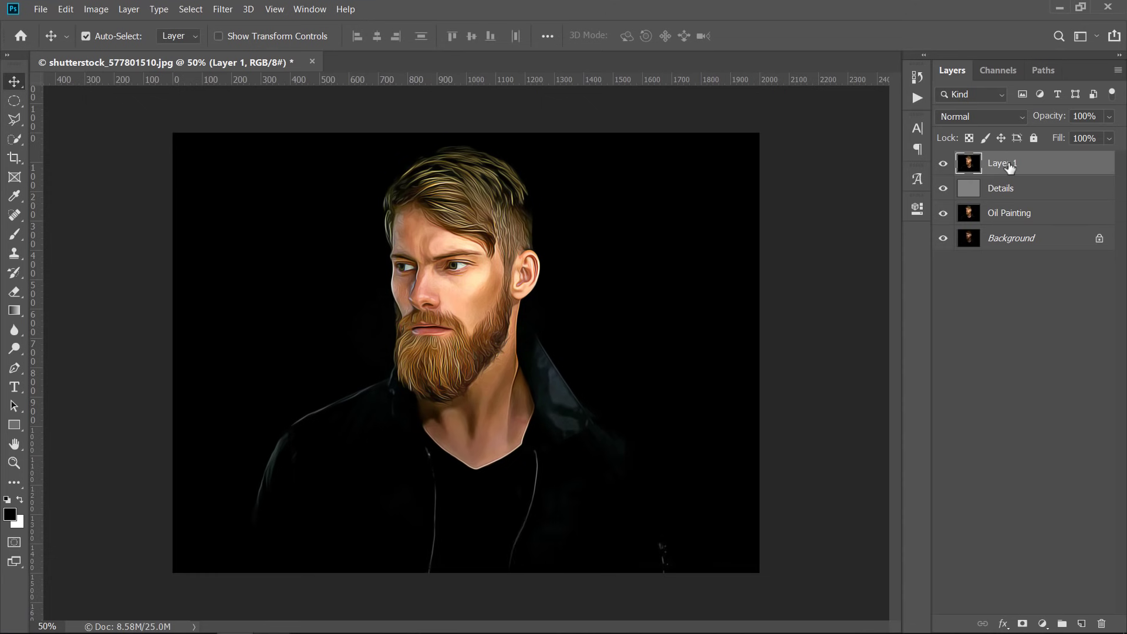
double_click(1005, 164)
key("BackSpace")
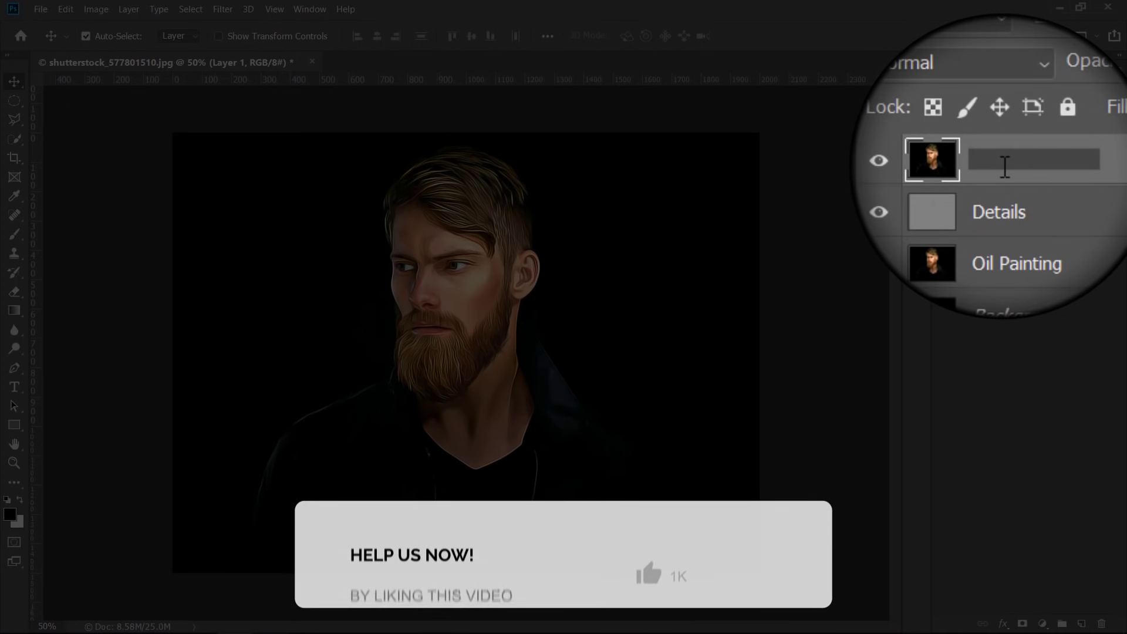
type("Tone")
key("Return")
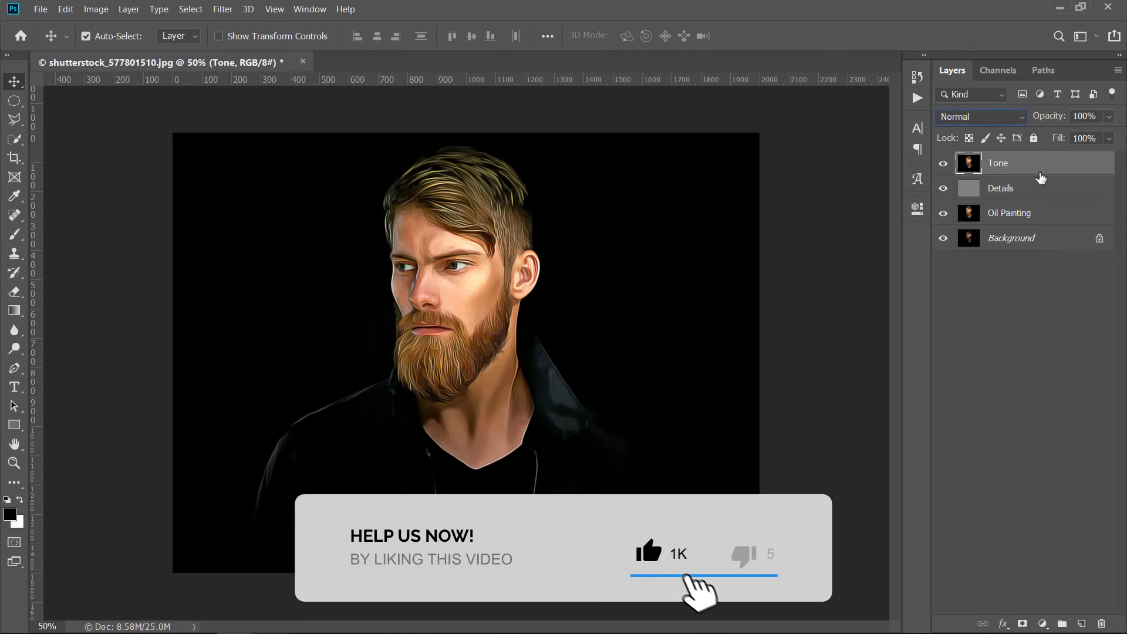
Auto Tone the Tone layer at 49% opacity, comparing with Oil Painting toggled off and on
left_click(96, 9)
left_click(97, 63)
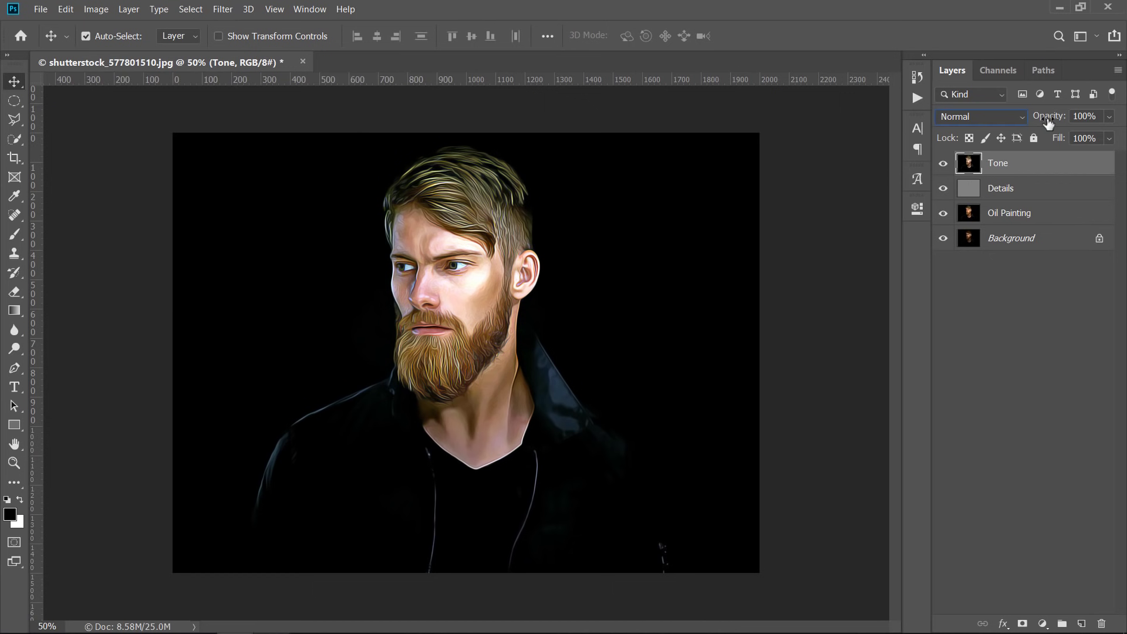
left_click_drag(1047, 118, 1010, 128)
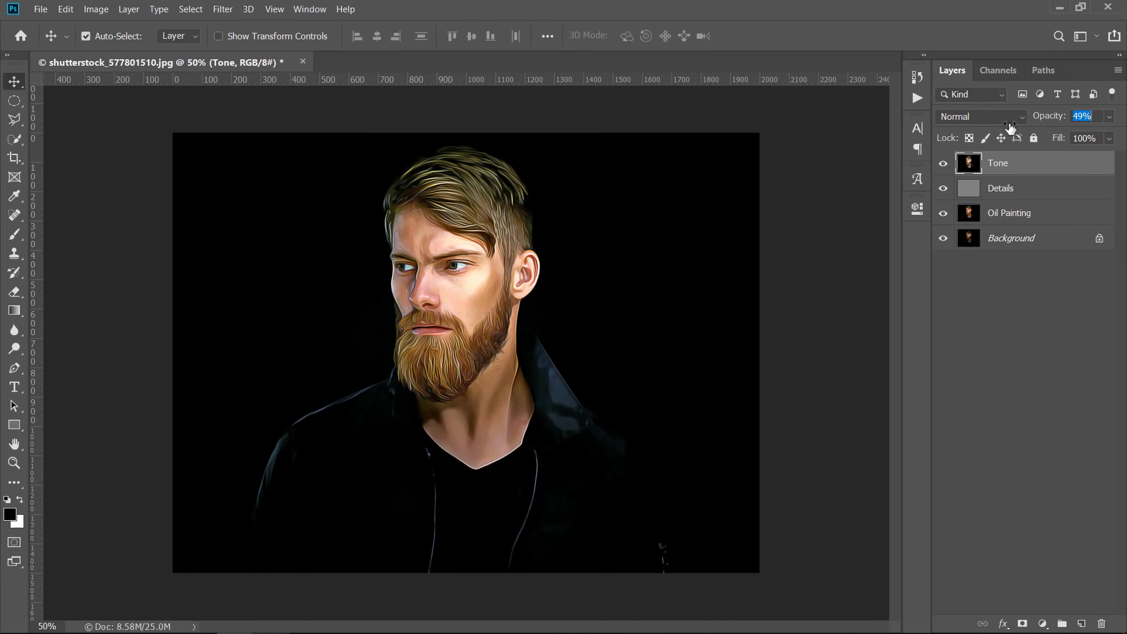
key("ctrl+0")
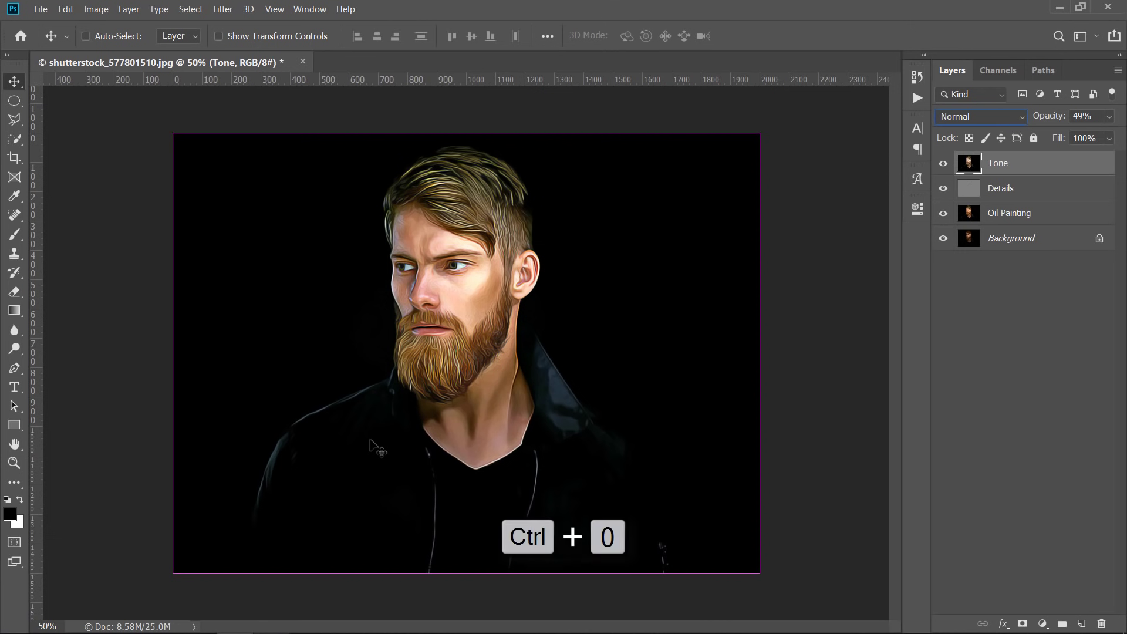
left_click(944, 213)
left_click(944, 214)
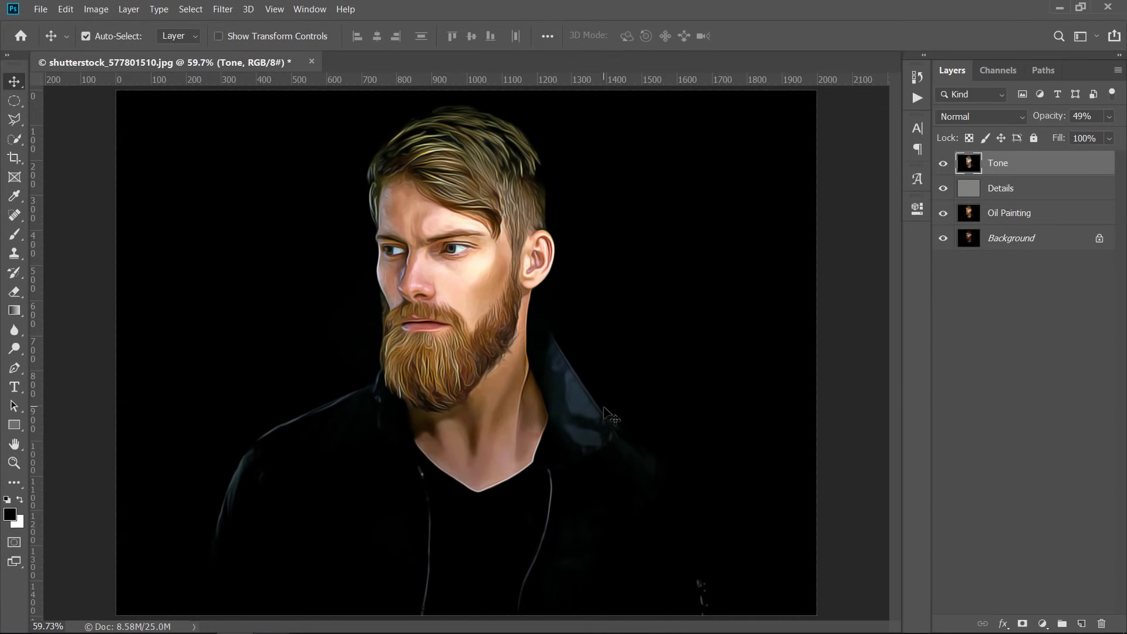
Add a new empty layer above Tone named Lights
left_click(1080, 624)
double_click(1001, 163)
type("Lights")
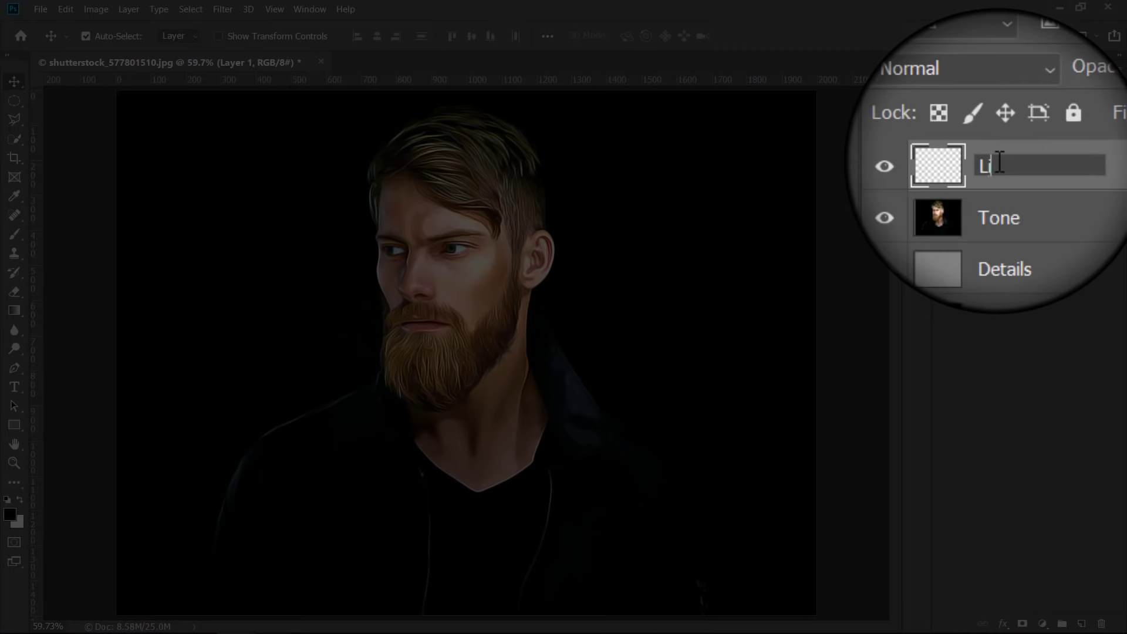
key("Return")
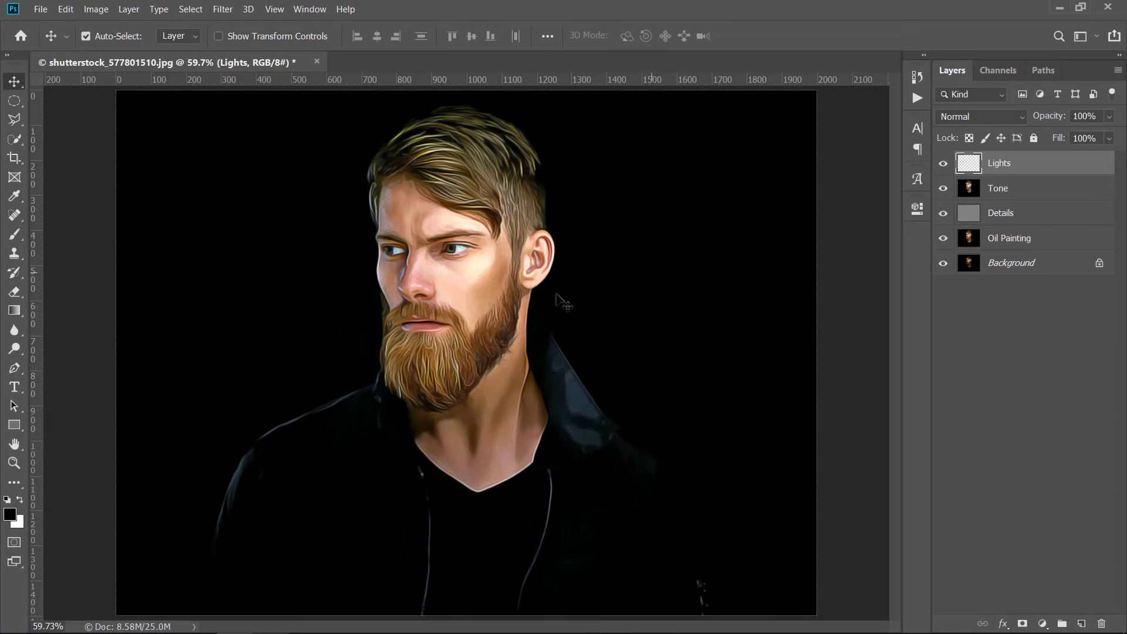
Select the Brush tool and set the foreground colour to a bright magenta
left_click(14, 234)
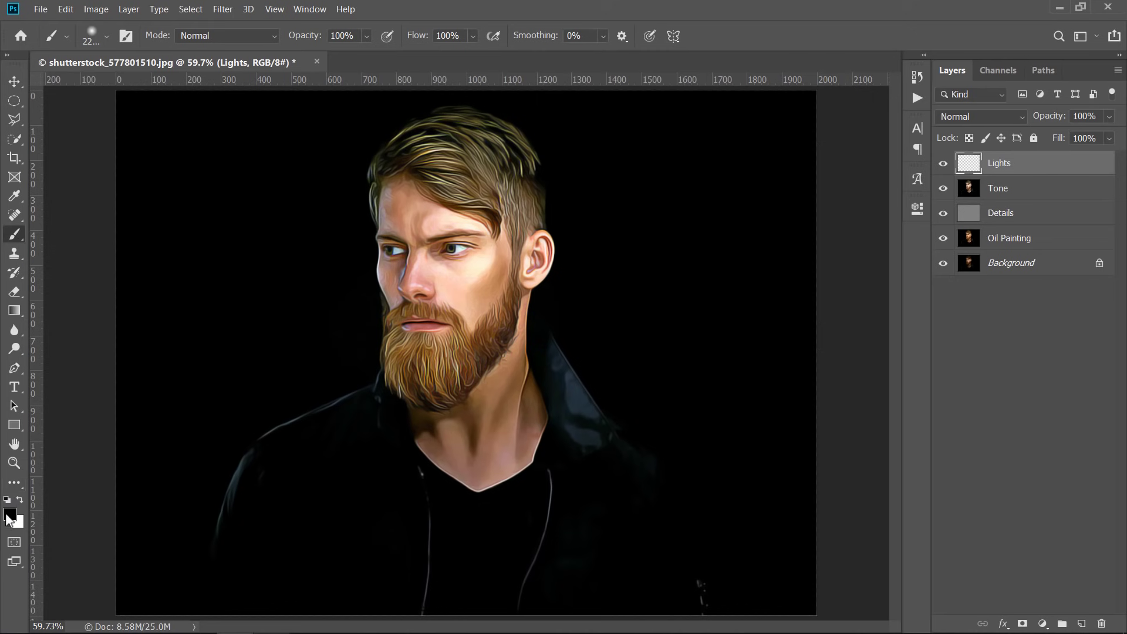
left_click(10, 515)
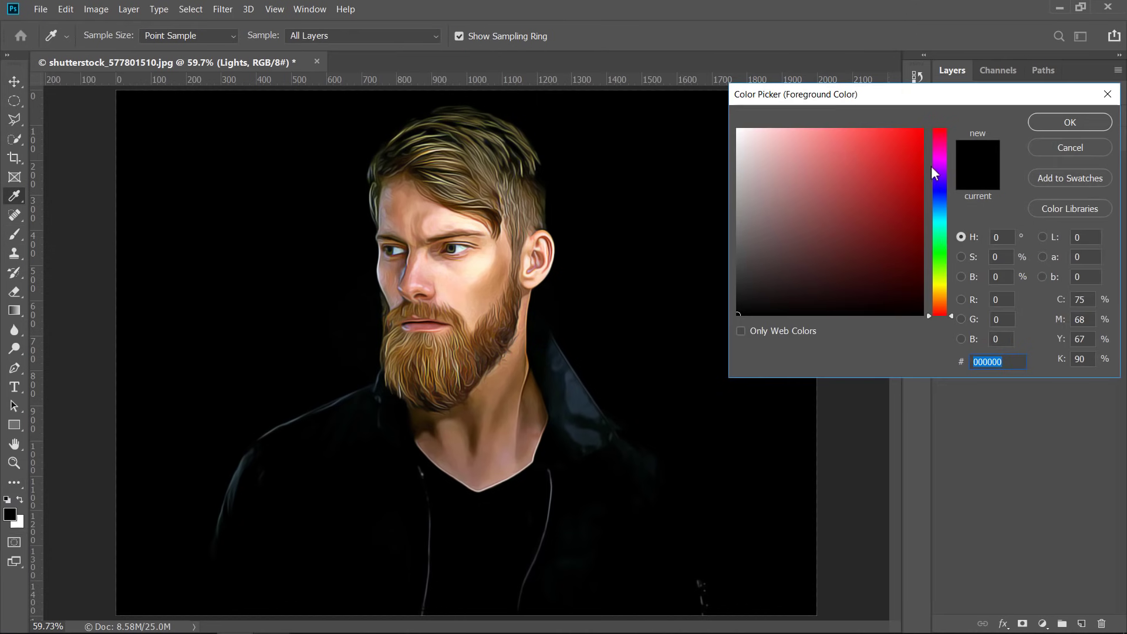
left_click(928, 159)
left_click_drag(873, 139, 881, 146)
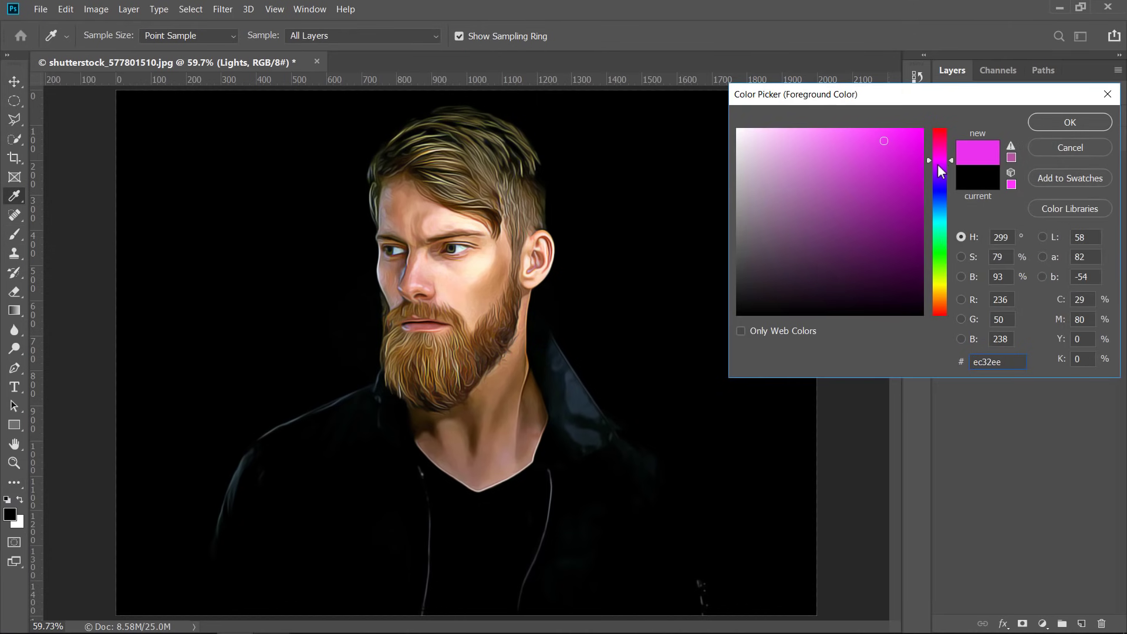
left_click(938, 164)
Paint a large soft magenta glow on the right side of the portrait
left_click(1048, 126)
key("b")
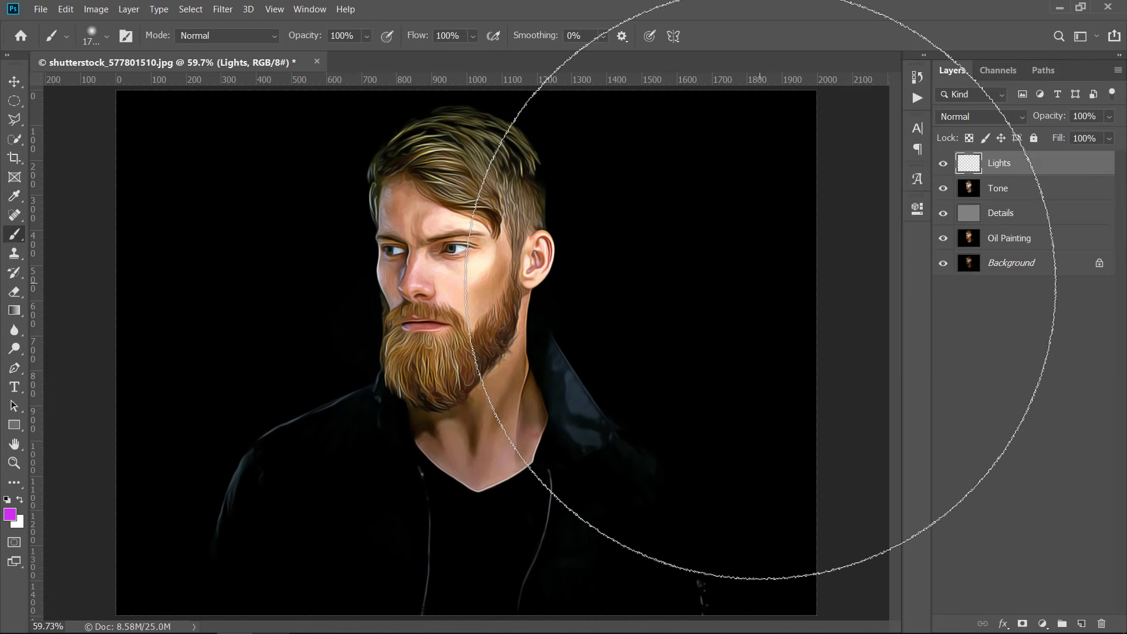
key("bracketright")
key("bracketright")
key("bracketright")
key("bracketright")
key("bracketright")
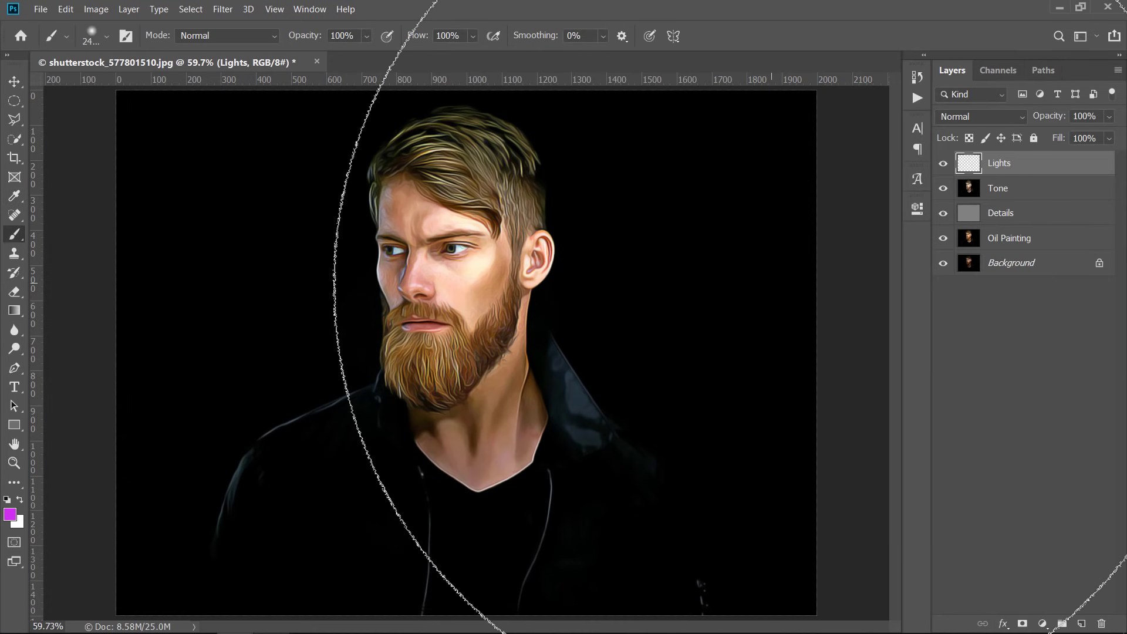
left_click(803, 285)
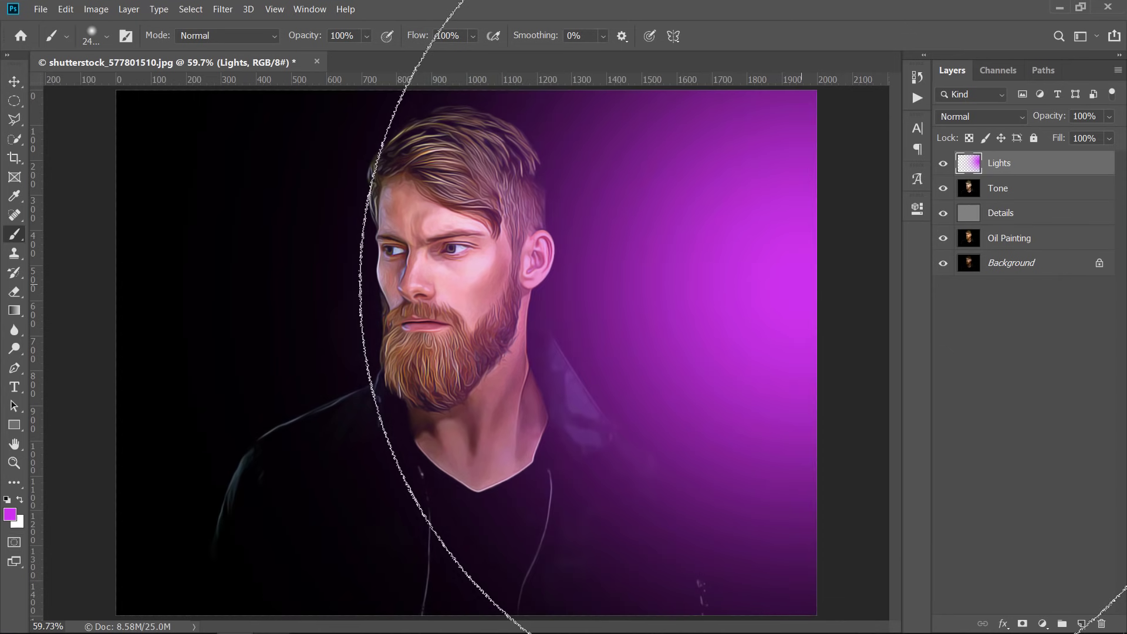
Switch the foreground to pink-red and paint a glow on the left side
left_click(12, 515)
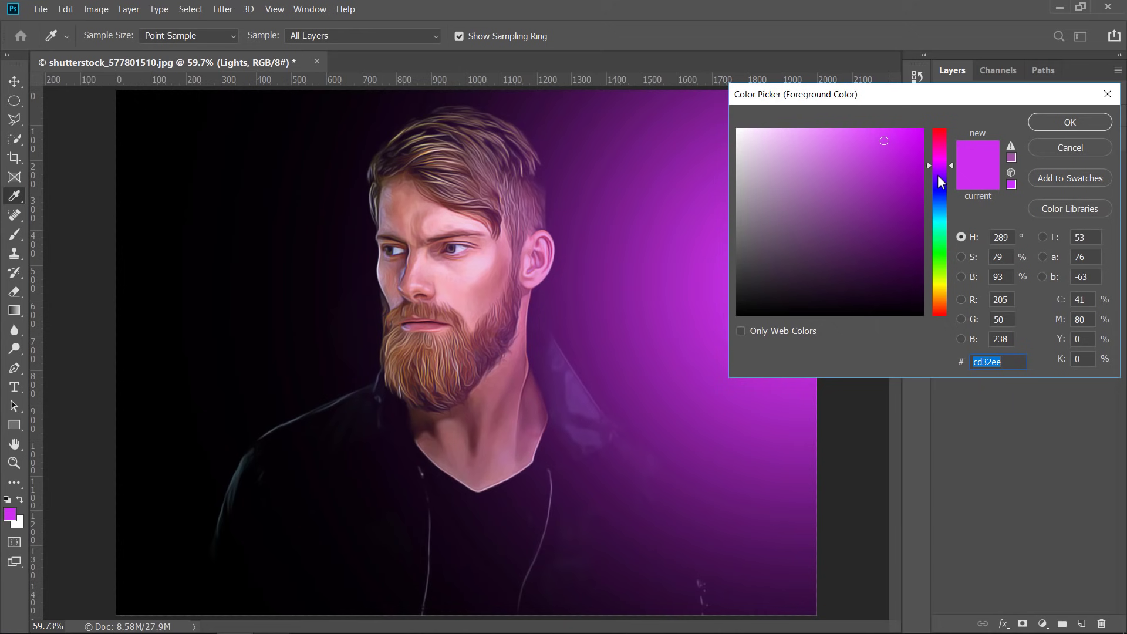
left_click(939, 134)
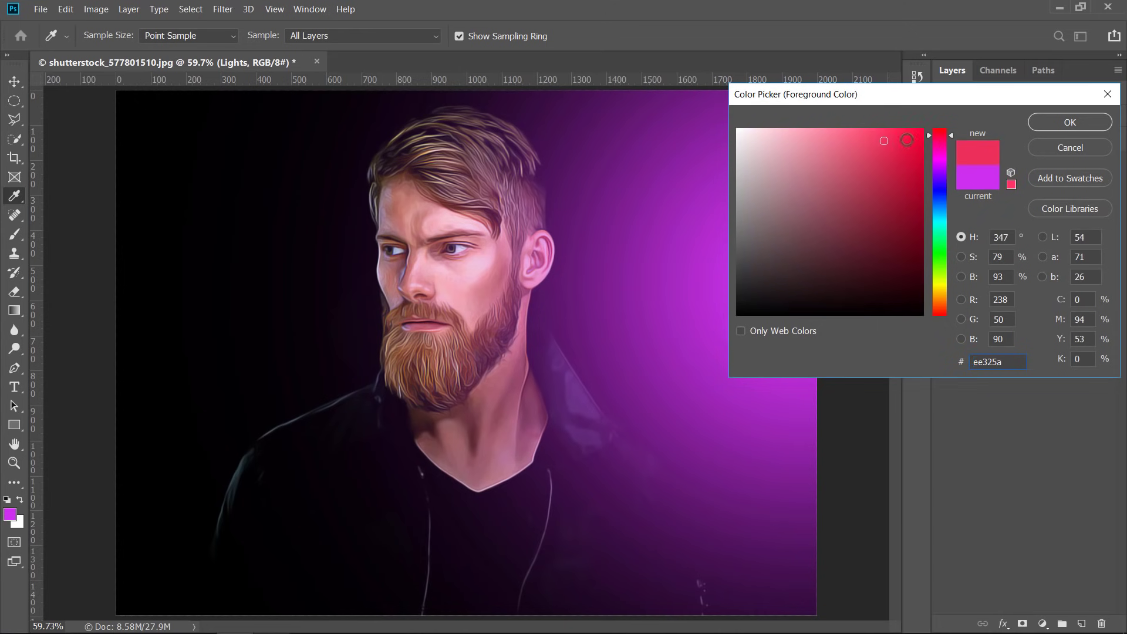
left_click(888, 133)
left_click_drag(889, 133, 889, 133)
left_click(1070, 122)
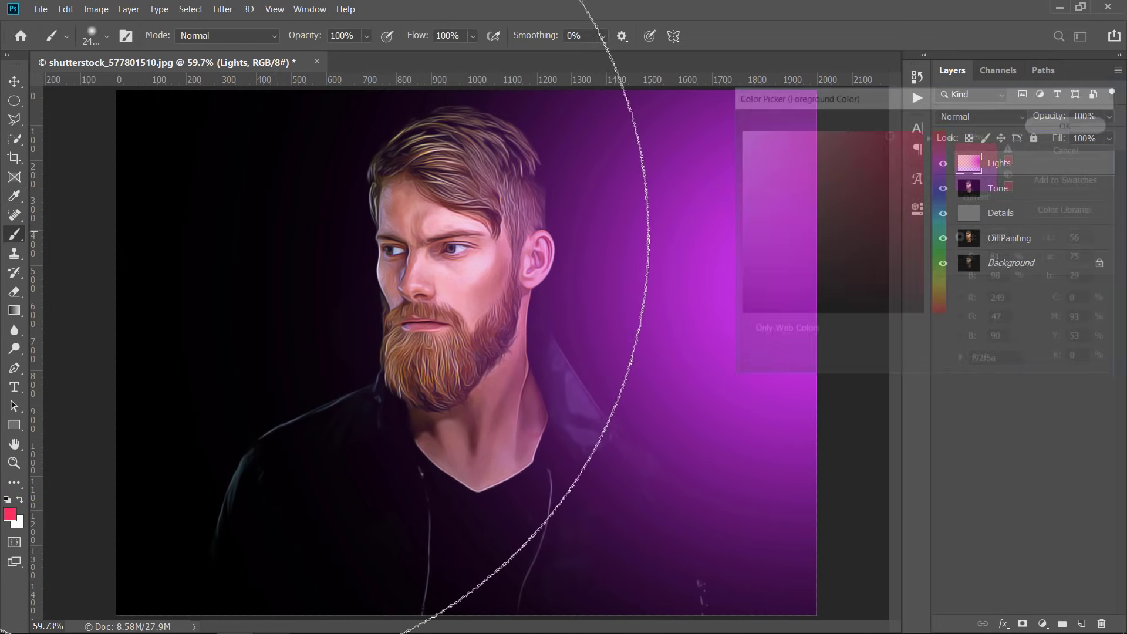
left_click(88, 294)
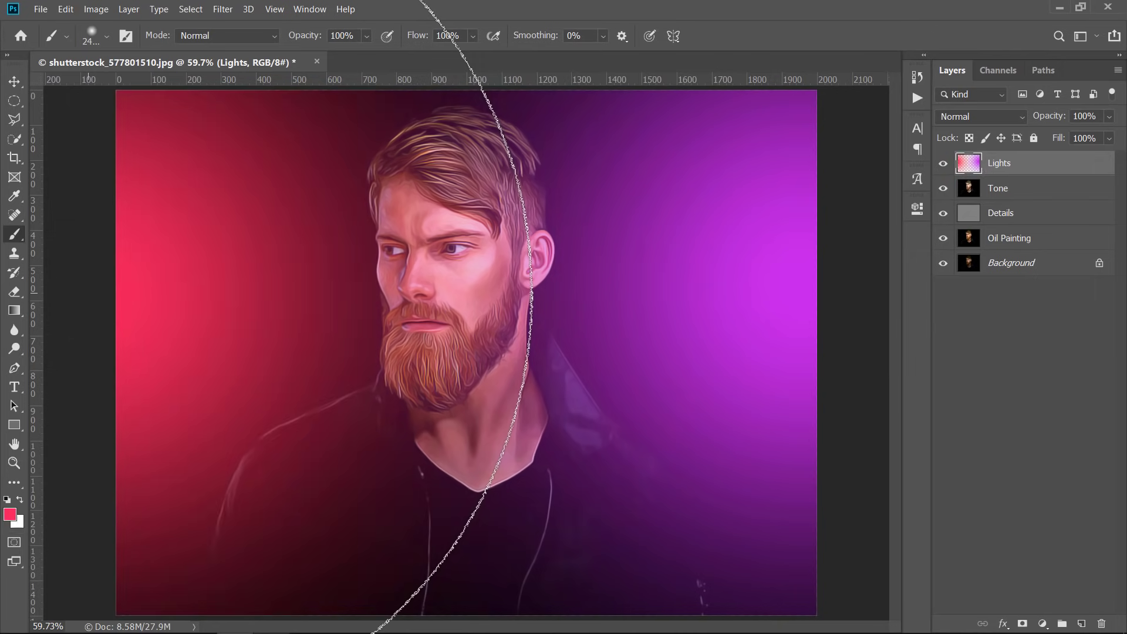
Set the Lights layer to Overlay blend mode at 59% opacity
left_click(976, 117)
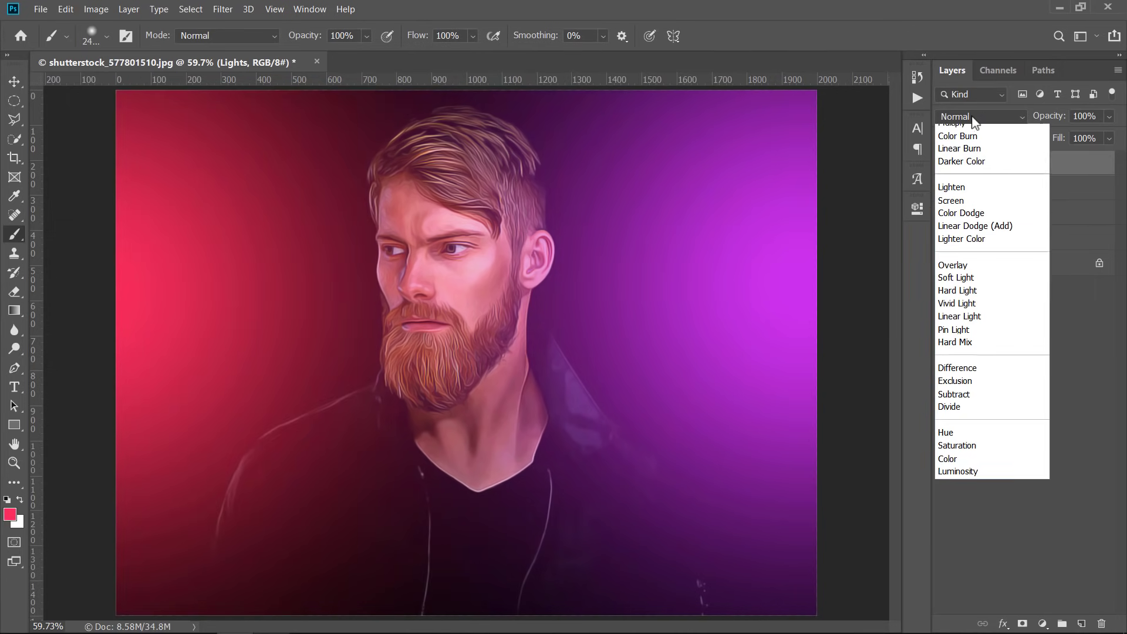
left_click(973, 322)
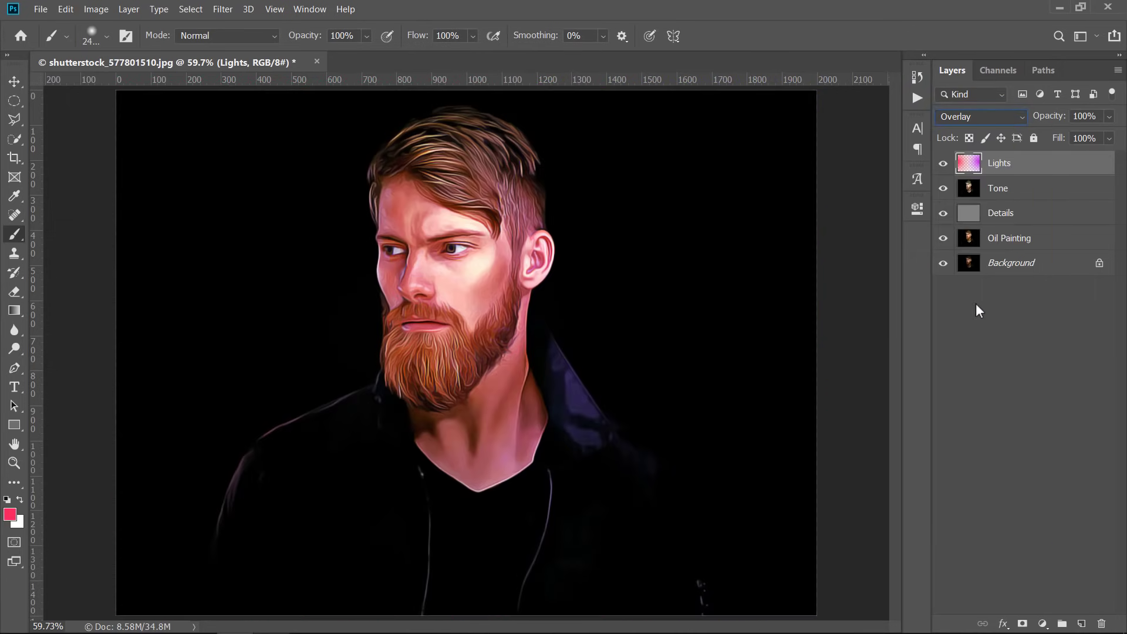
left_click_drag(1062, 120, 1027, 121)
left_click(944, 165)
left_click(943, 165)
Toggle the Oil Painting and edit layers' visibility to compare against the original photo
key("v")
left_click(943, 236)
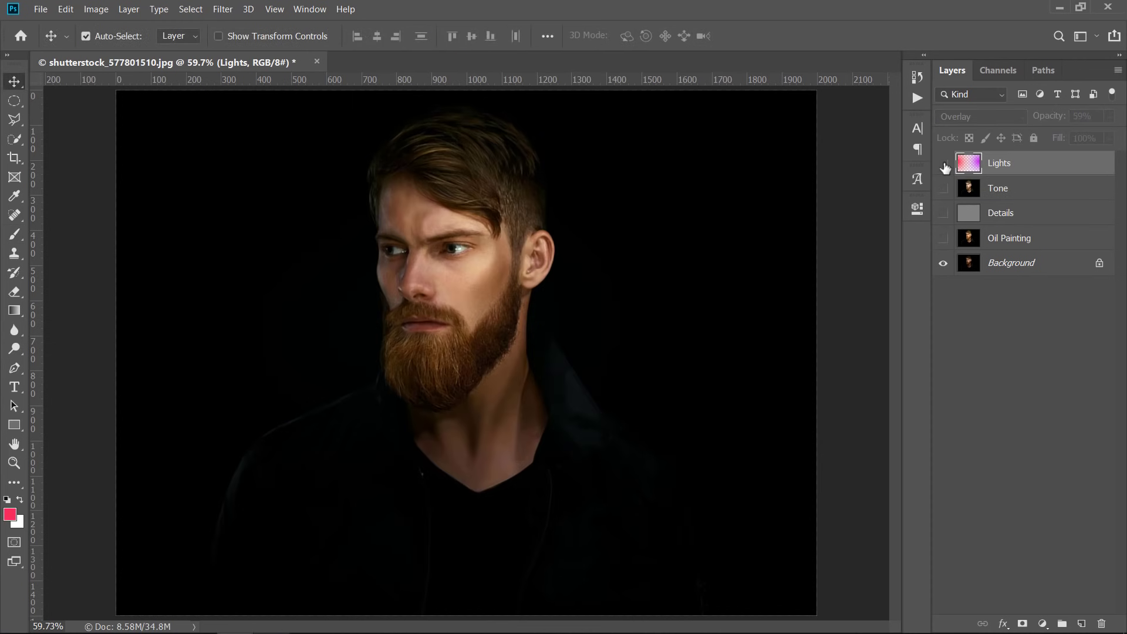
left_click(944, 238)
mouse_move(944, 238)
left_mouse_down()
mouse_move(944, 166)
mouse_move(944, 243)
left_mouse_up()
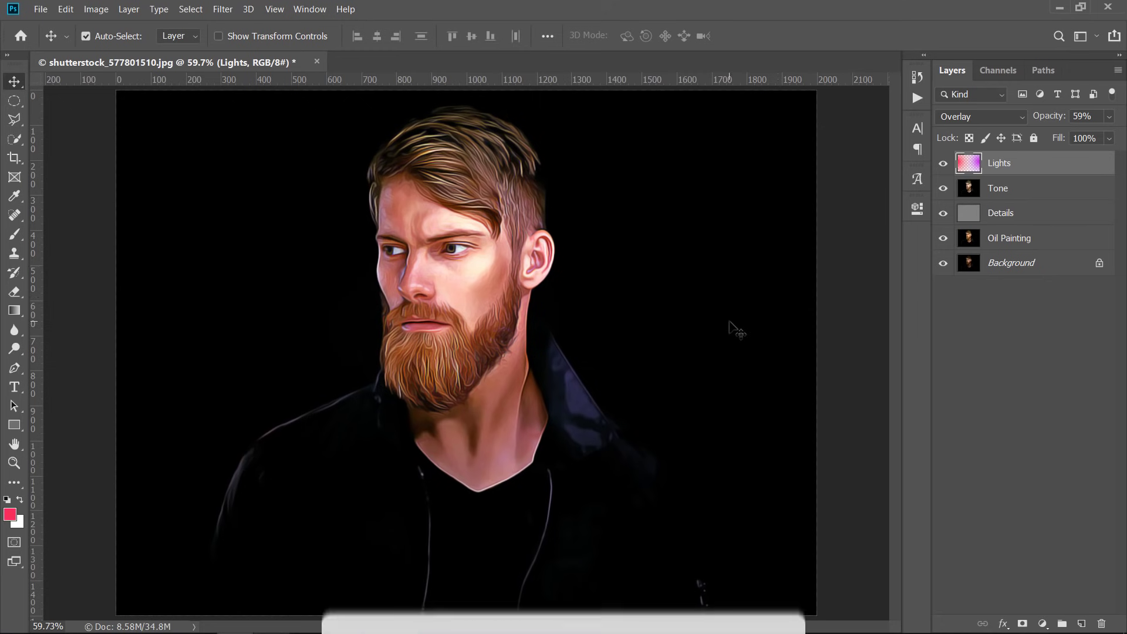